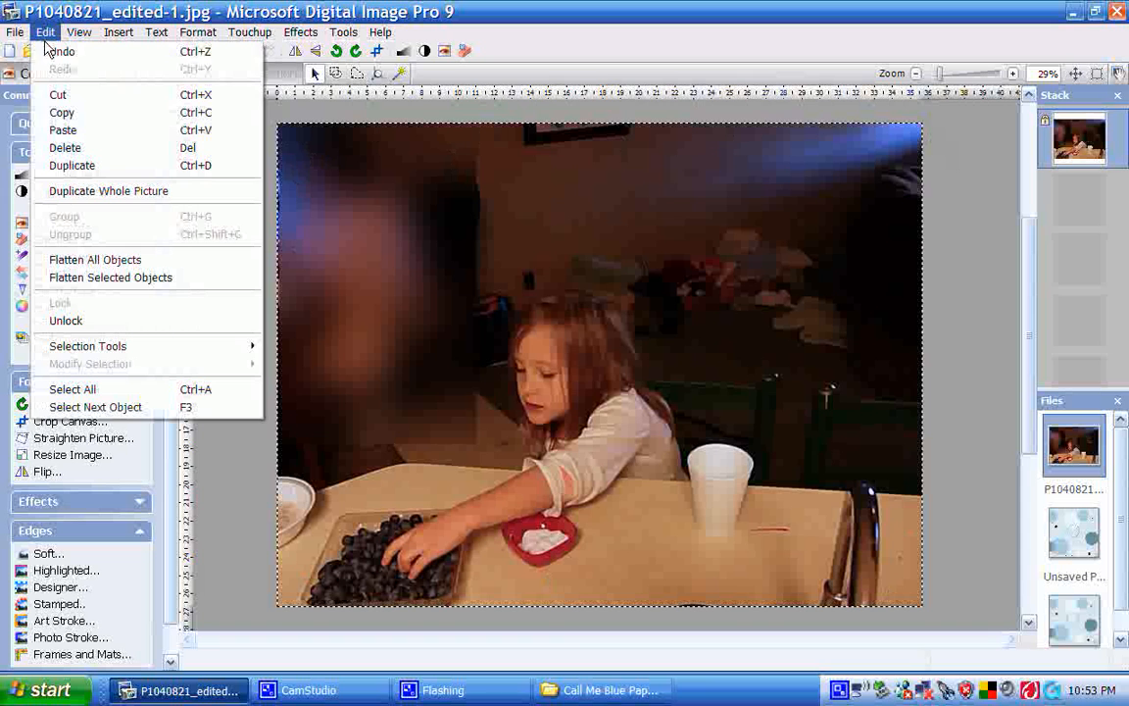
Make three duplicates of the whole picture and keep the last duplicate open
click(64, 192)
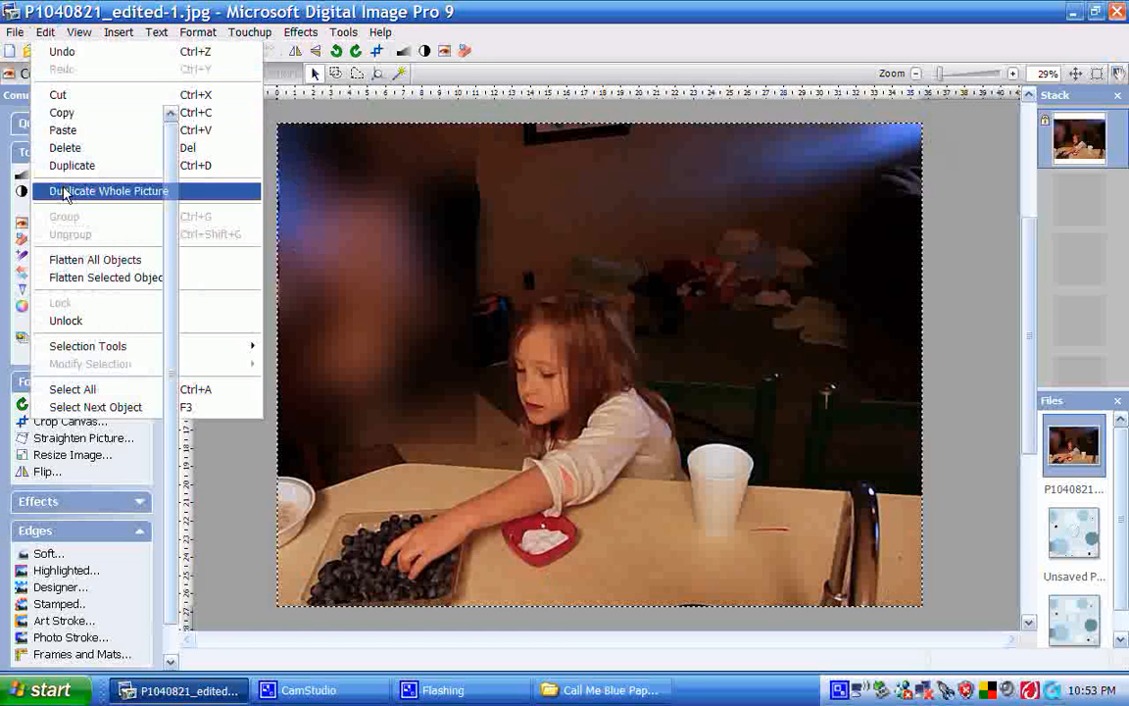
click(45, 32)
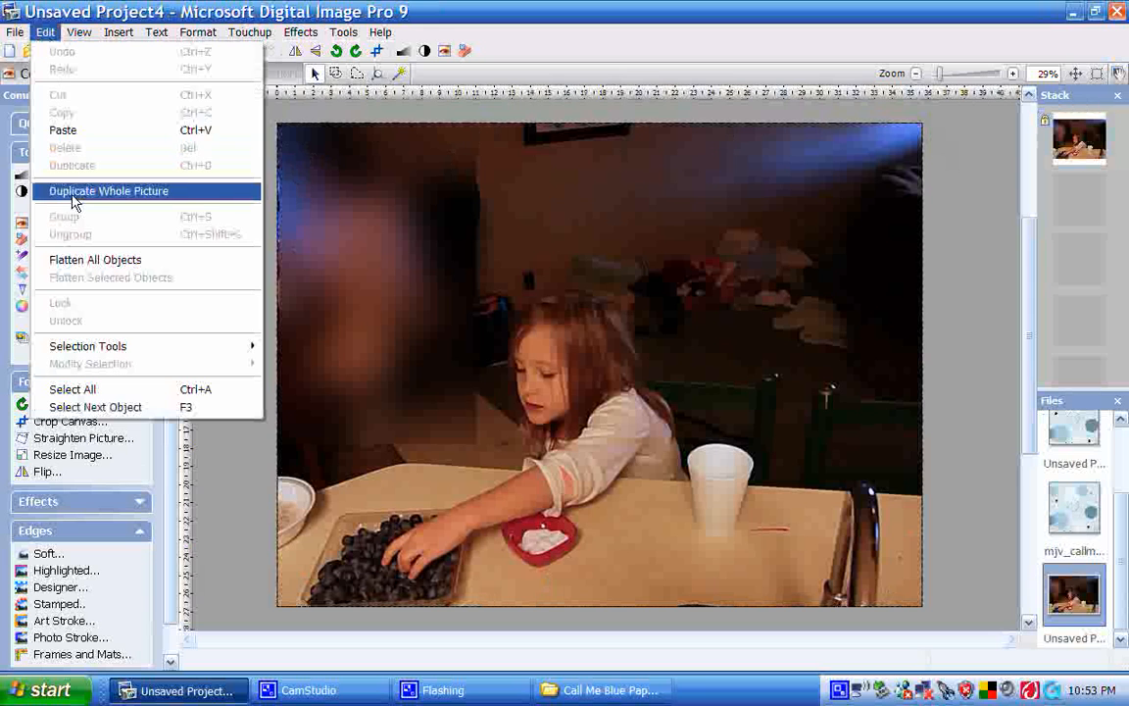
click(71, 193)
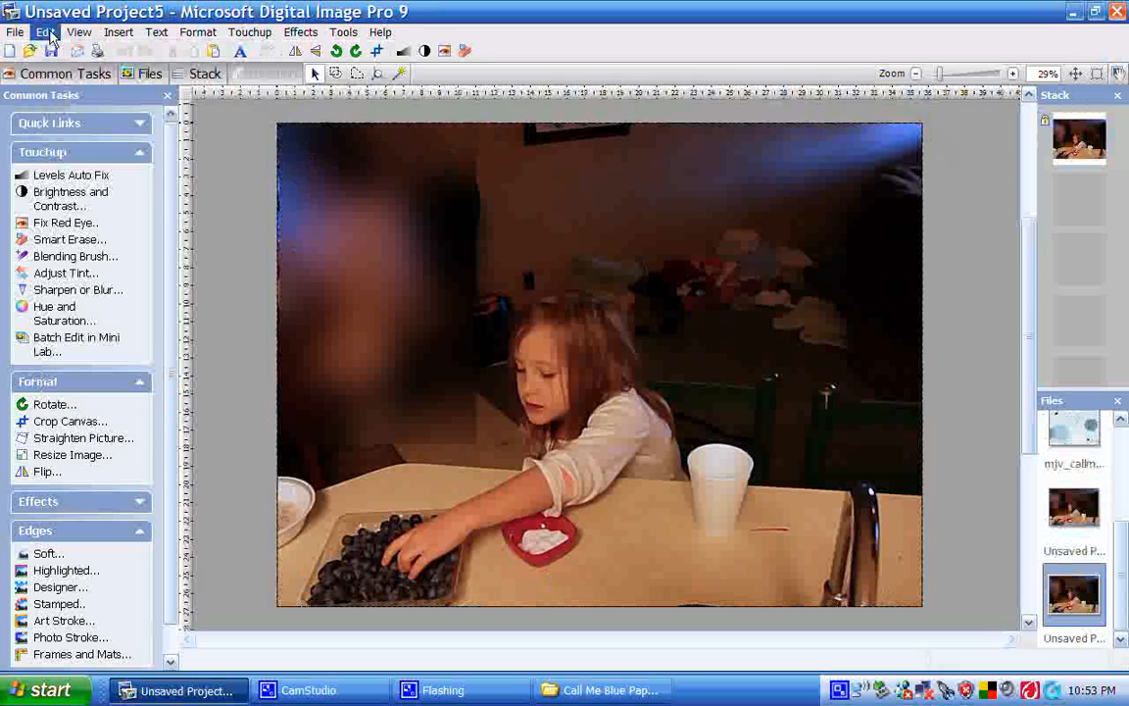
click(46, 32)
click(71, 190)
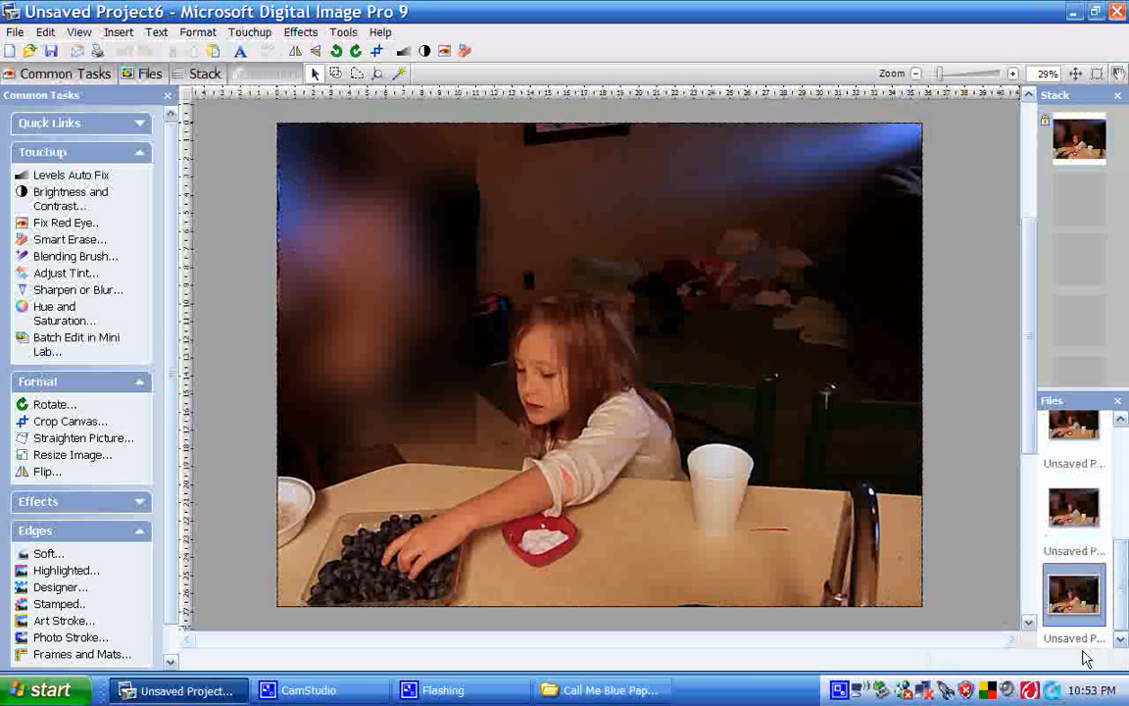
click(1083, 596)
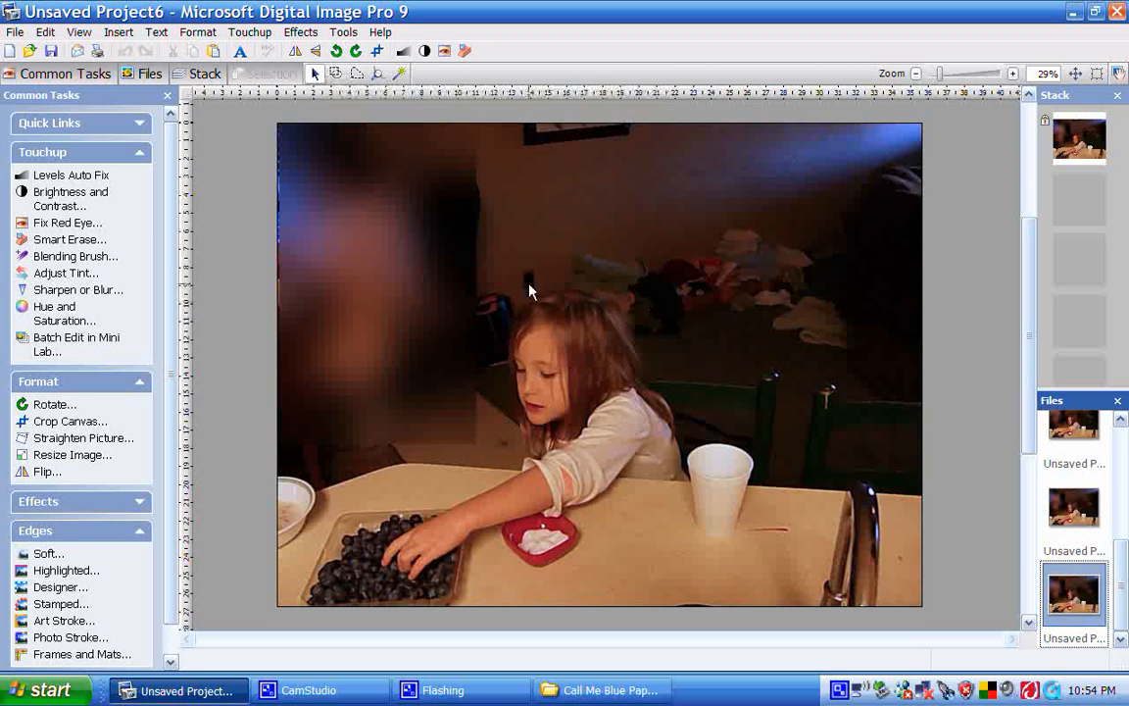
Draw a rectangular marquee around the girl, from above her head to the photo's lower edge, and make it adjustable
click(335, 75)
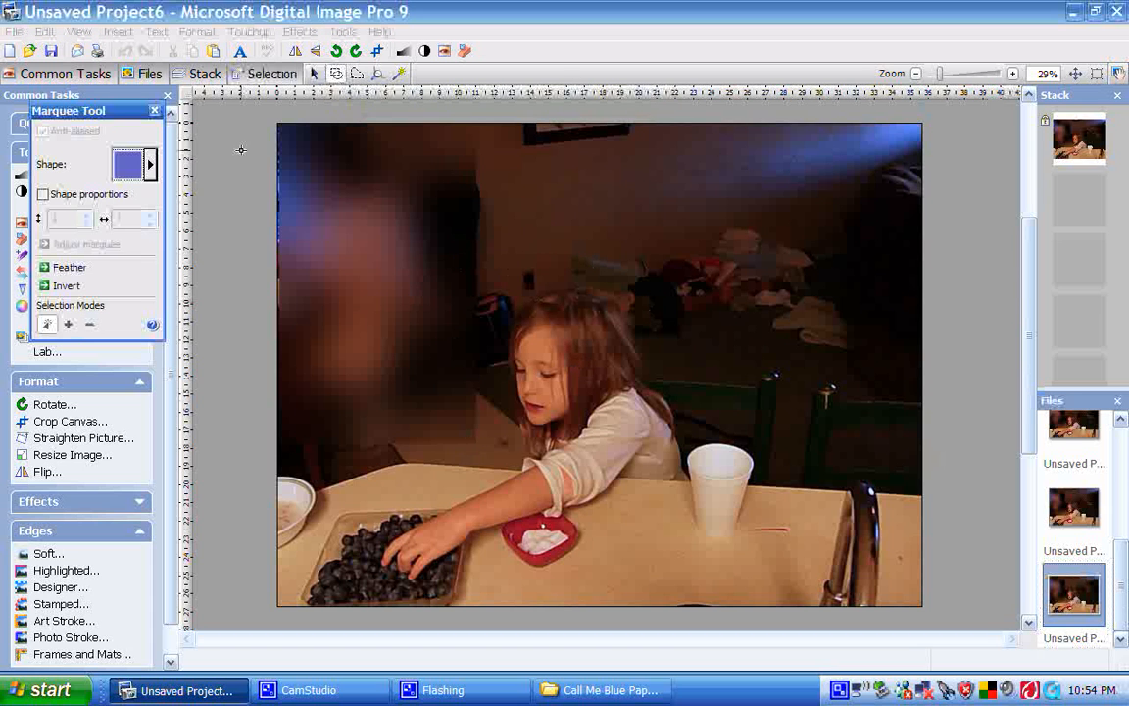
click(151, 168)
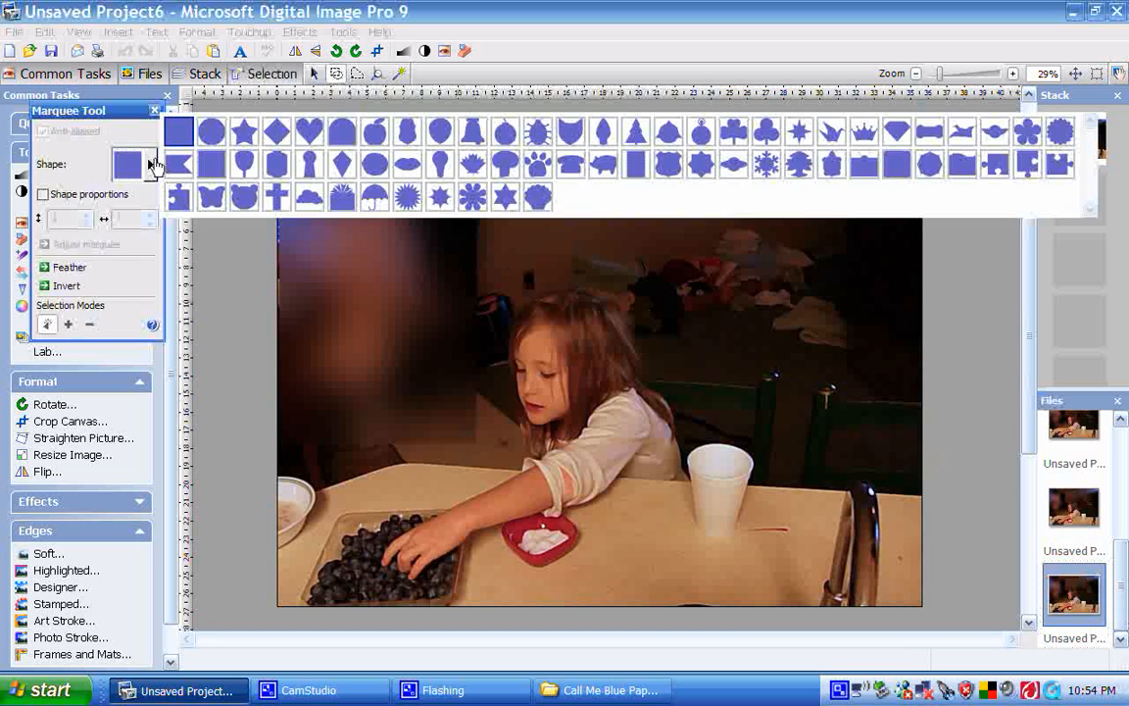
click(151, 168)
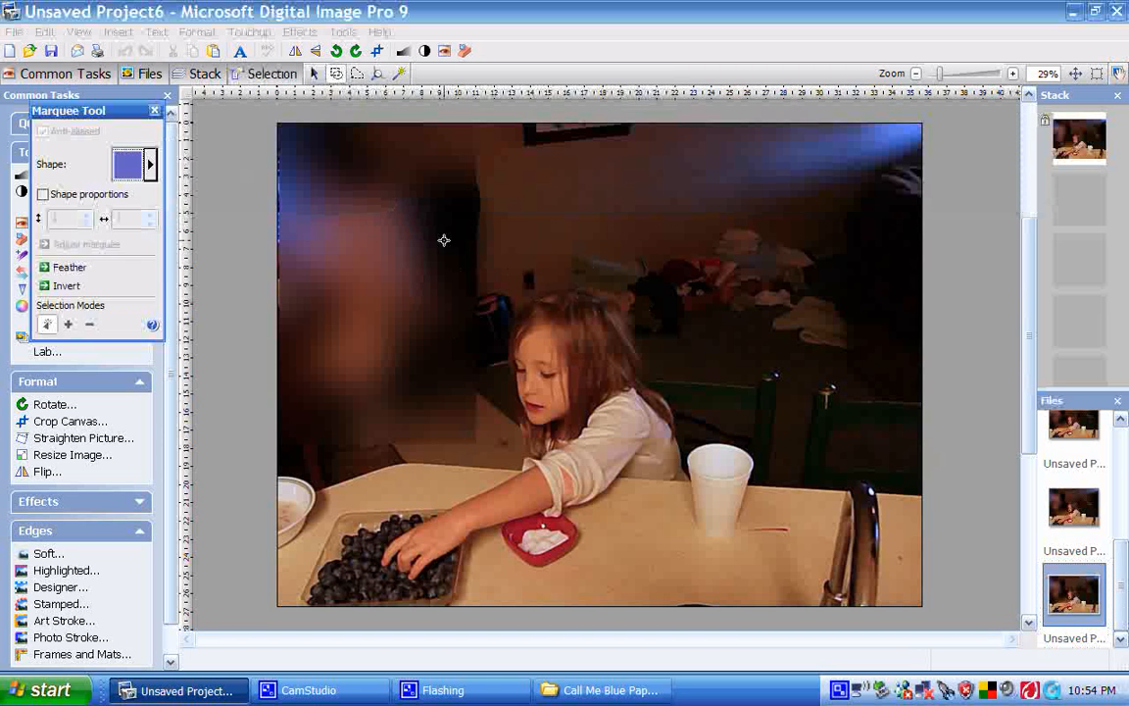
drag(444, 240, 724, 608)
click(122, 245)
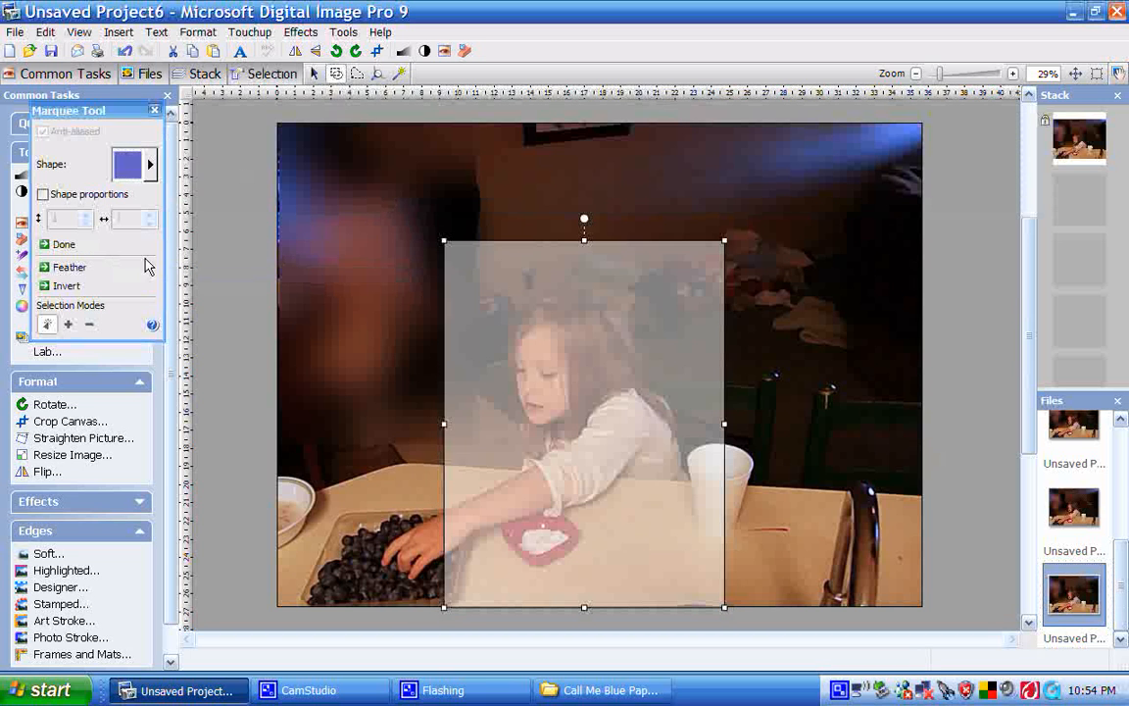
Tighten all four sides of the marquee around the girl, leaving a small gap above the photo's lower edge
drag(444, 424, 475, 425)
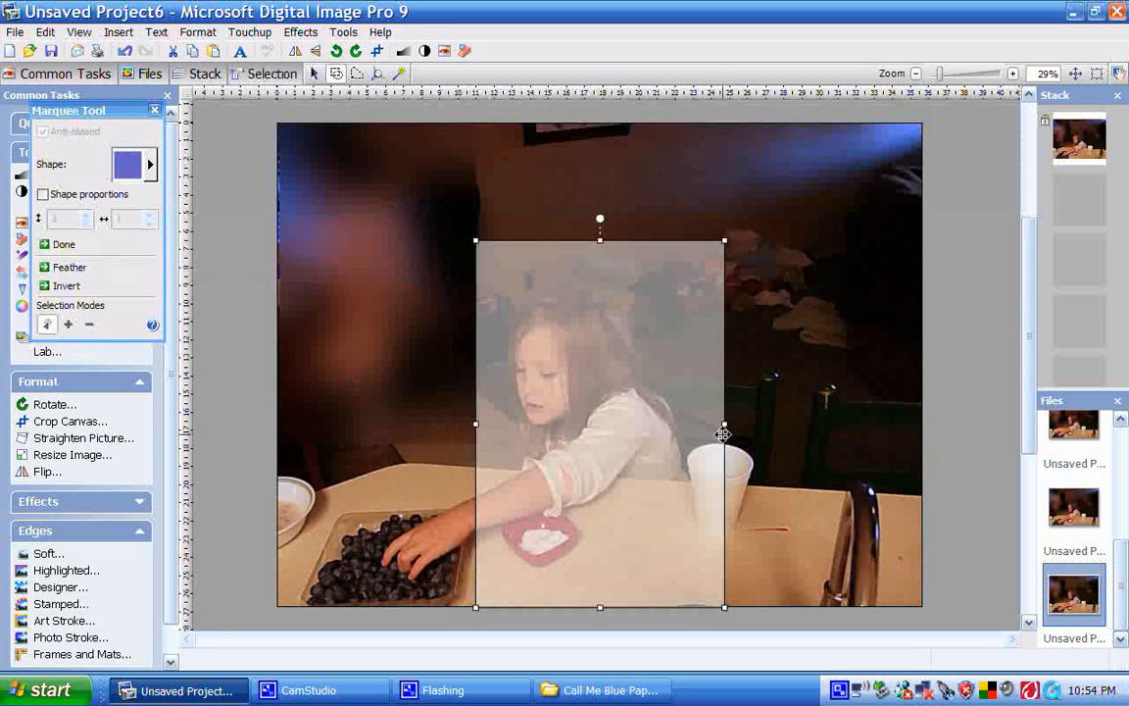
drag(725, 424, 712, 423)
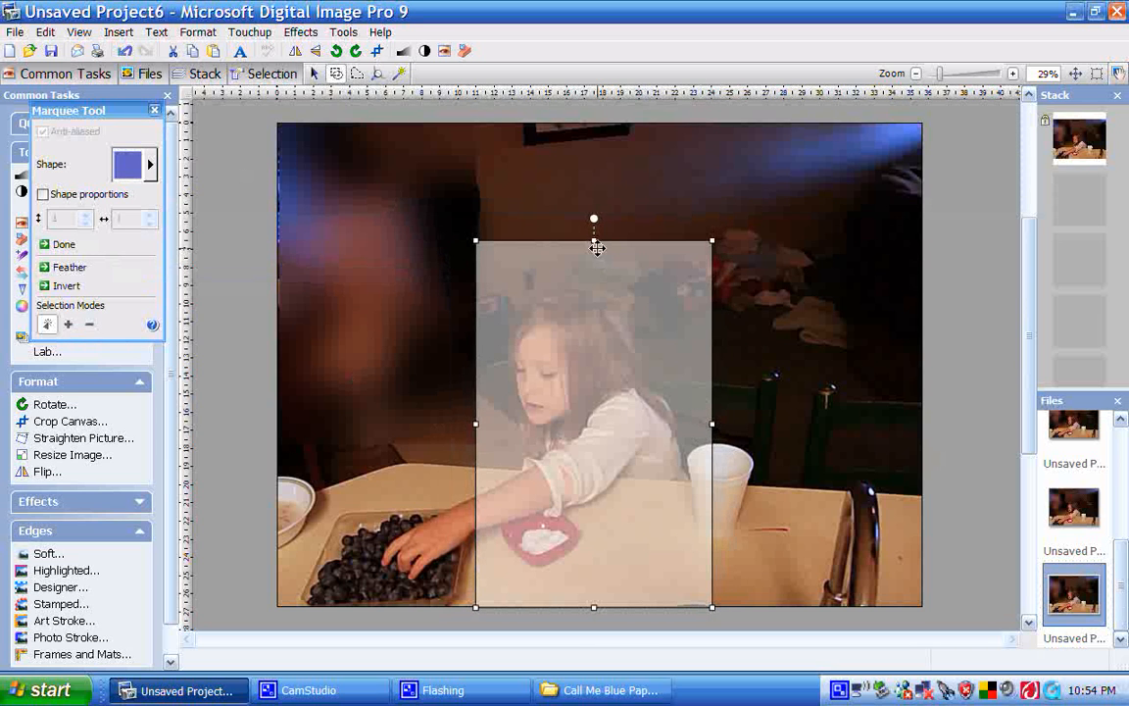
drag(595, 241, 595, 254)
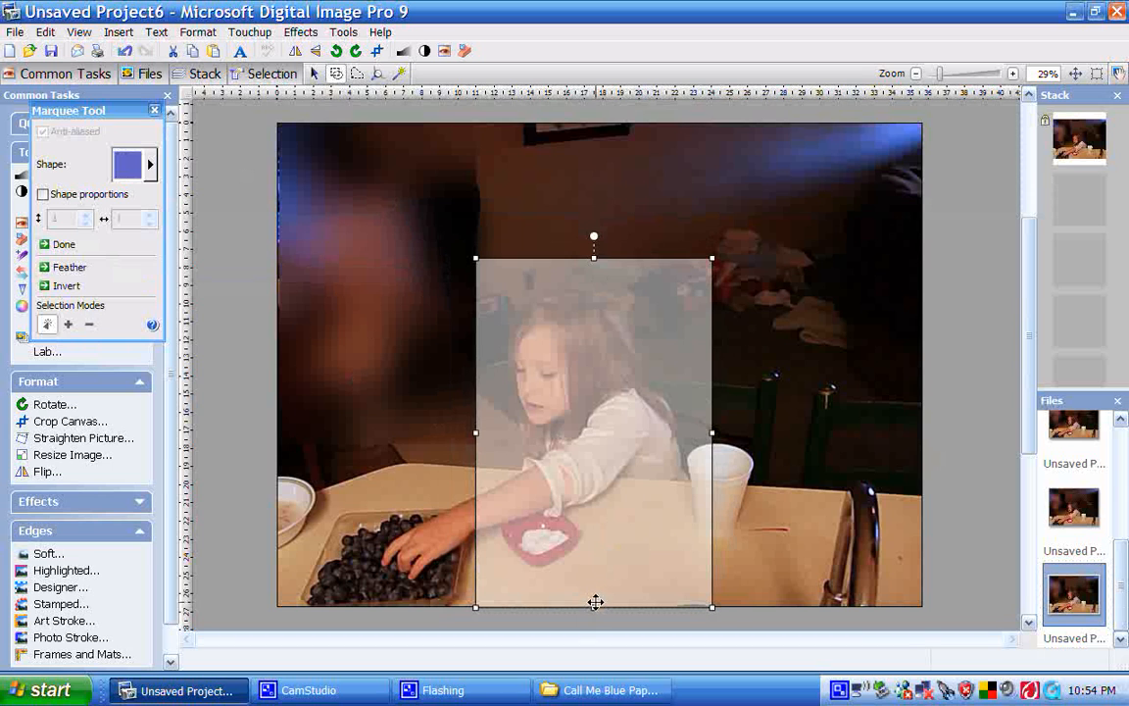
drag(594, 608, 595, 587)
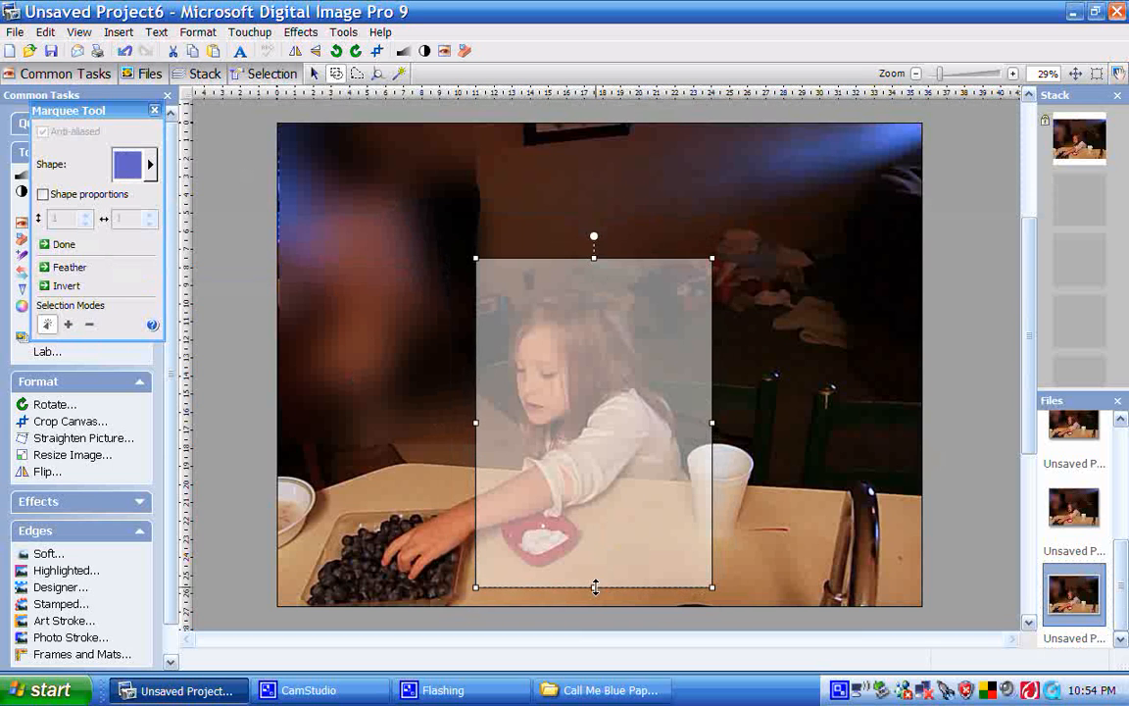
Cut the selected area out of the photo and paste it back twice as separate objects
click(173, 51)
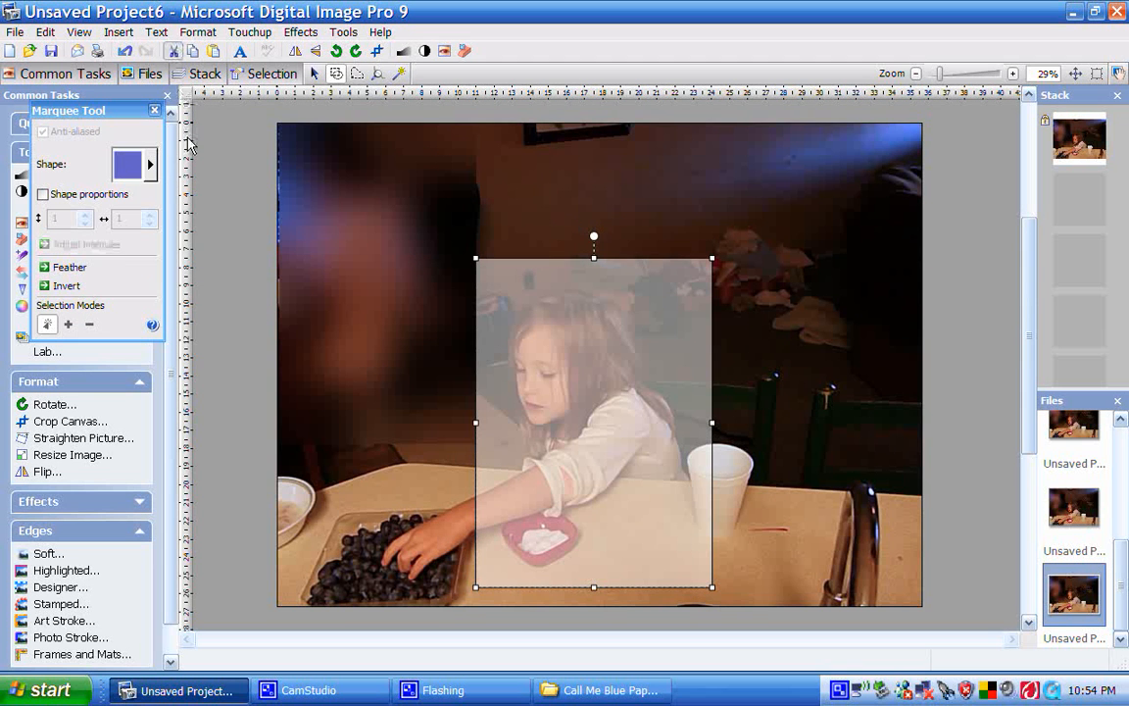
click(213, 51)
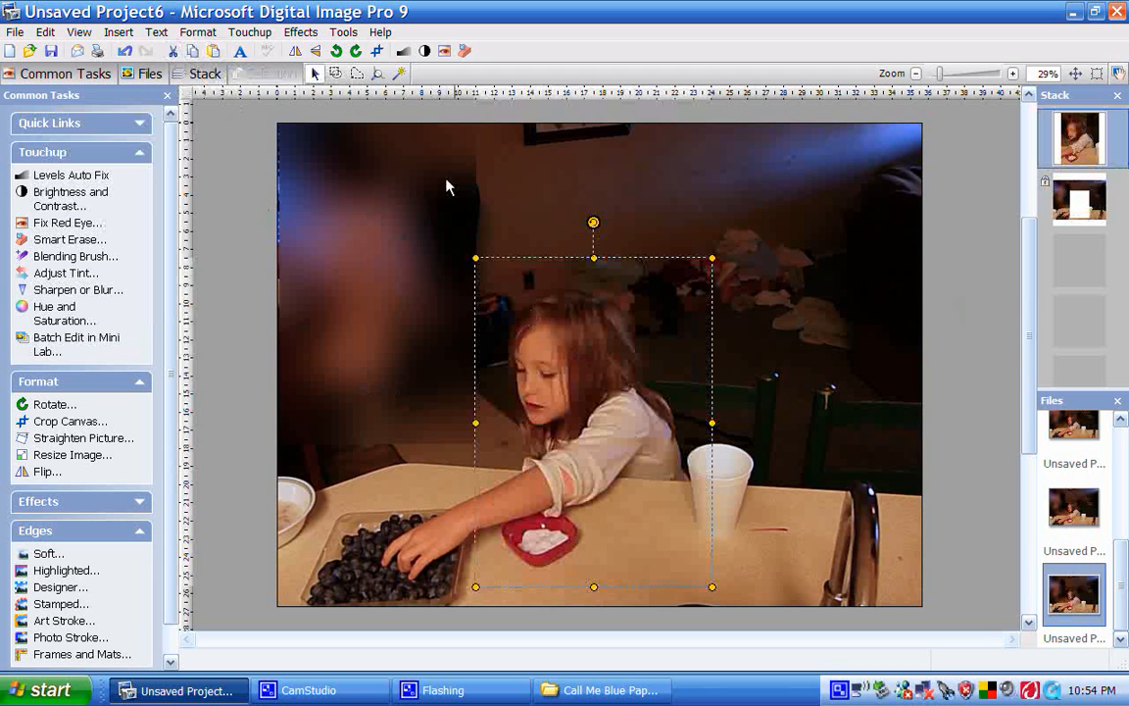
click(213, 55)
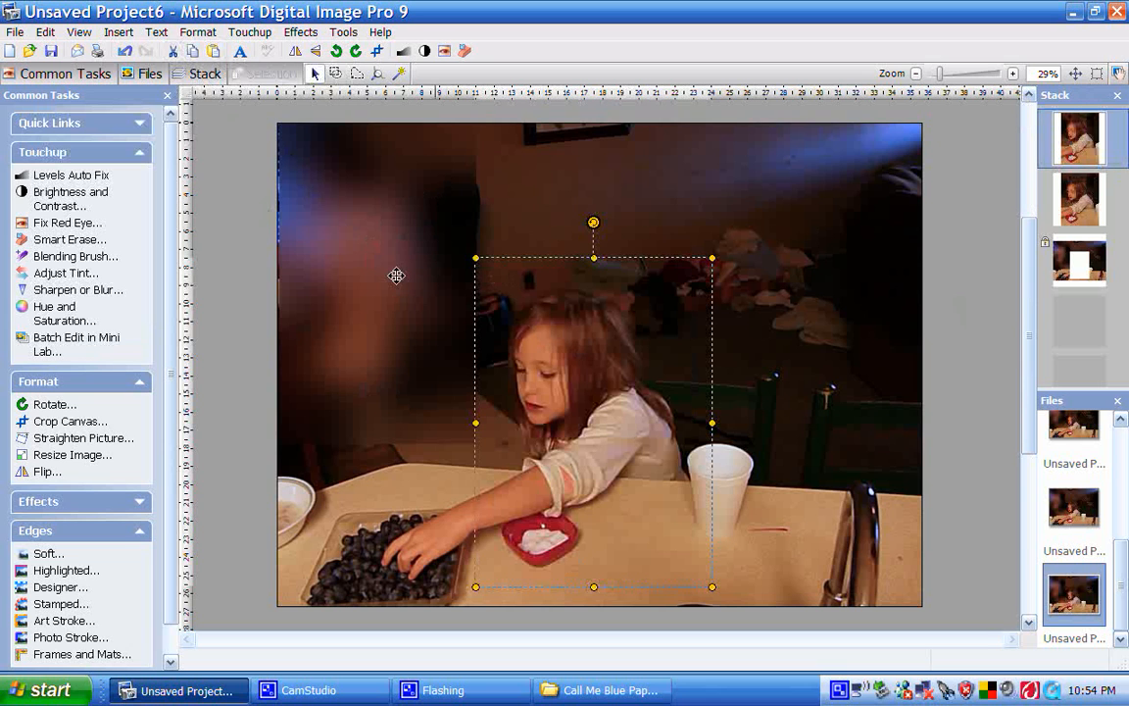
Enlarge the top pasted copy slightly beyond the cutout on all sides and fill it with solid white
drag(476, 258, 457, 240)
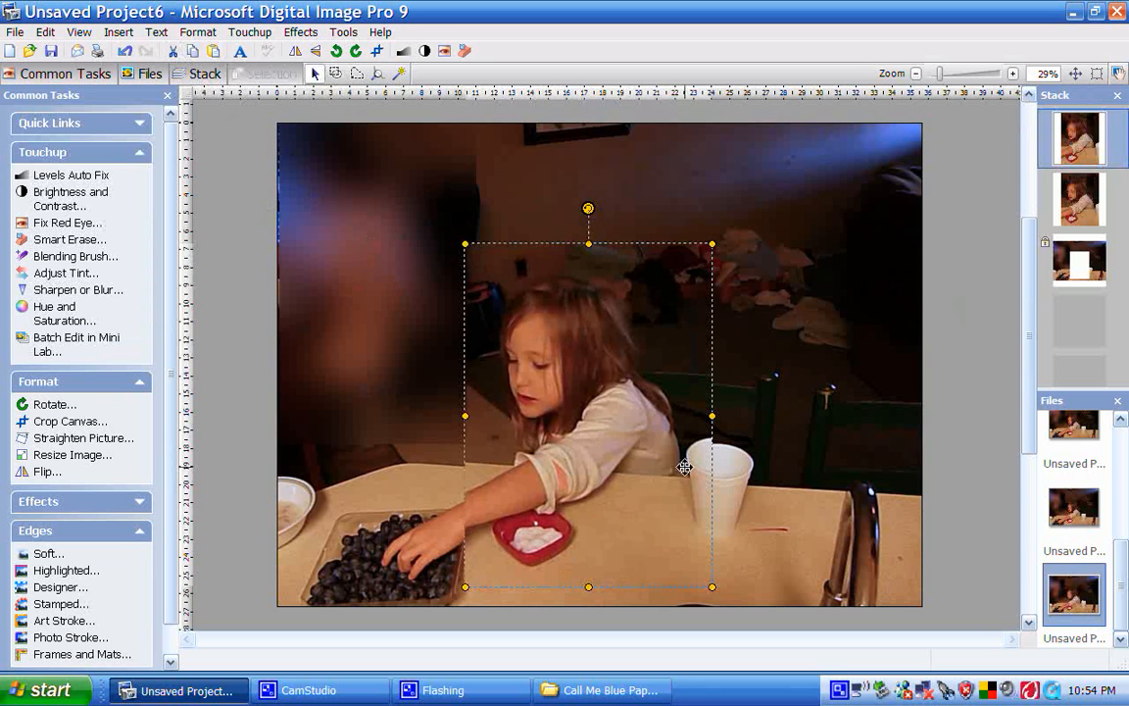
drag(712, 588, 720, 598)
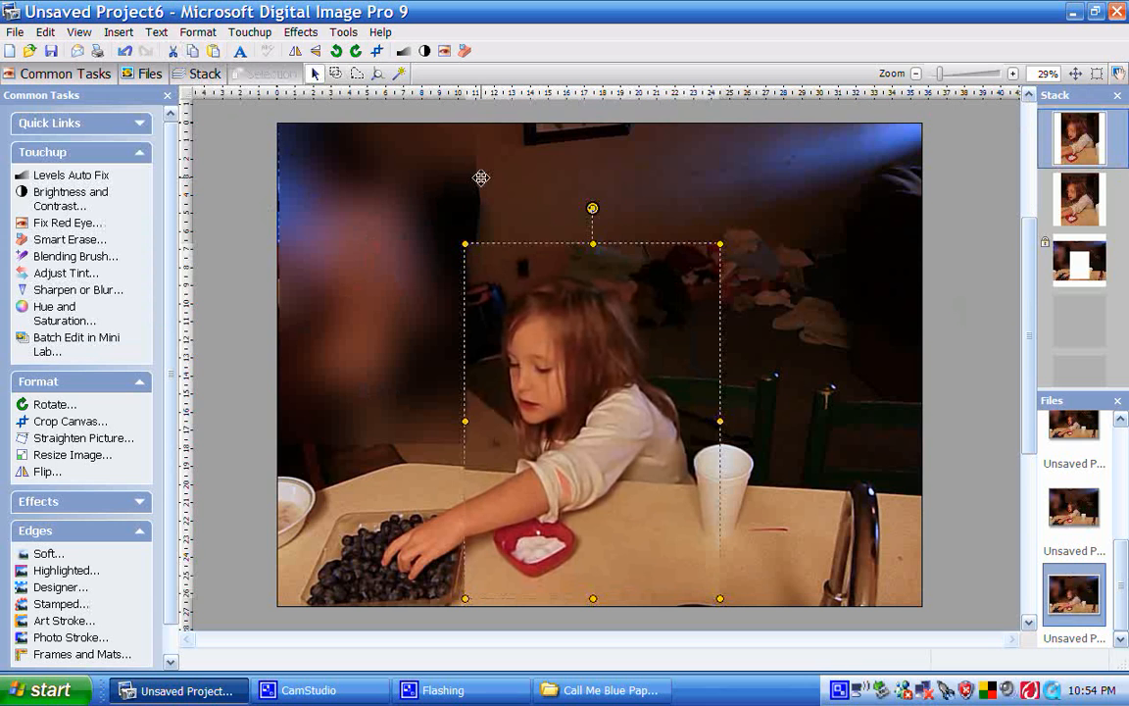
click(301, 32)
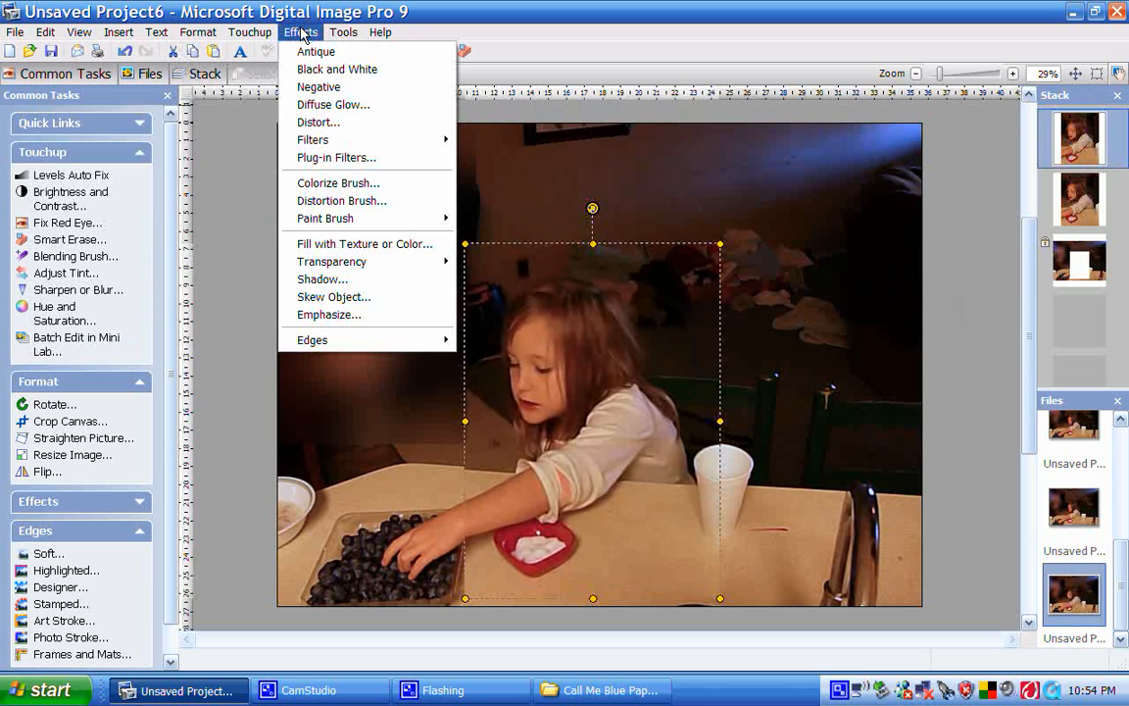
click(324, 244)
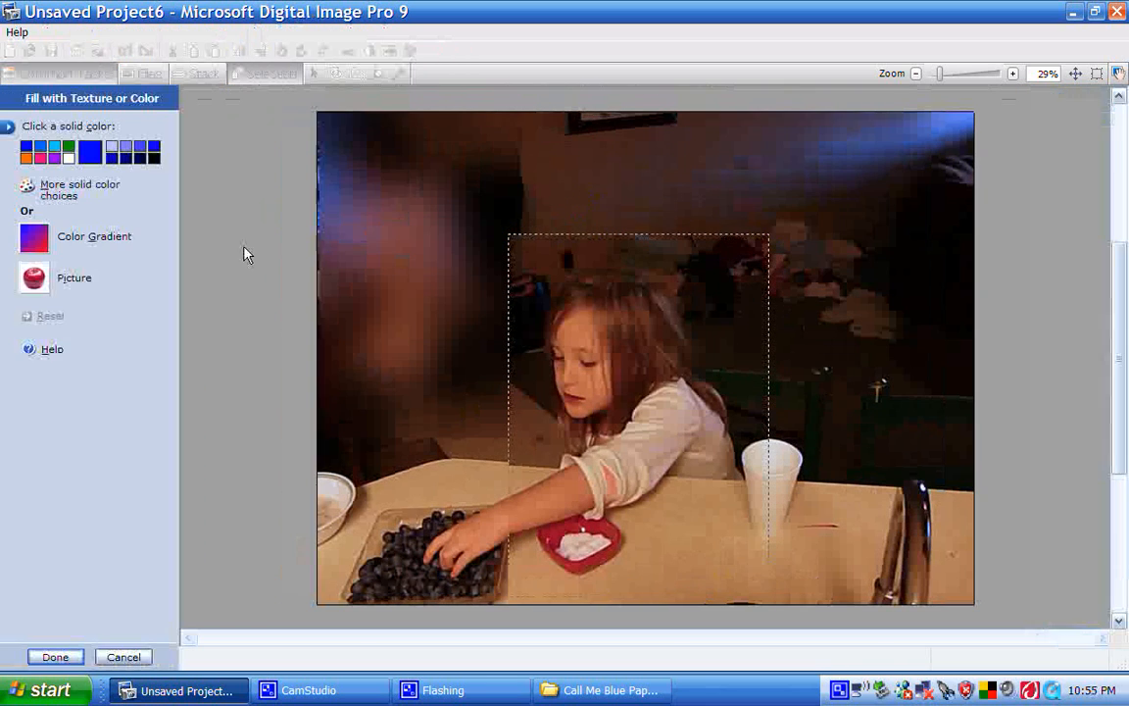
click(69, 156)
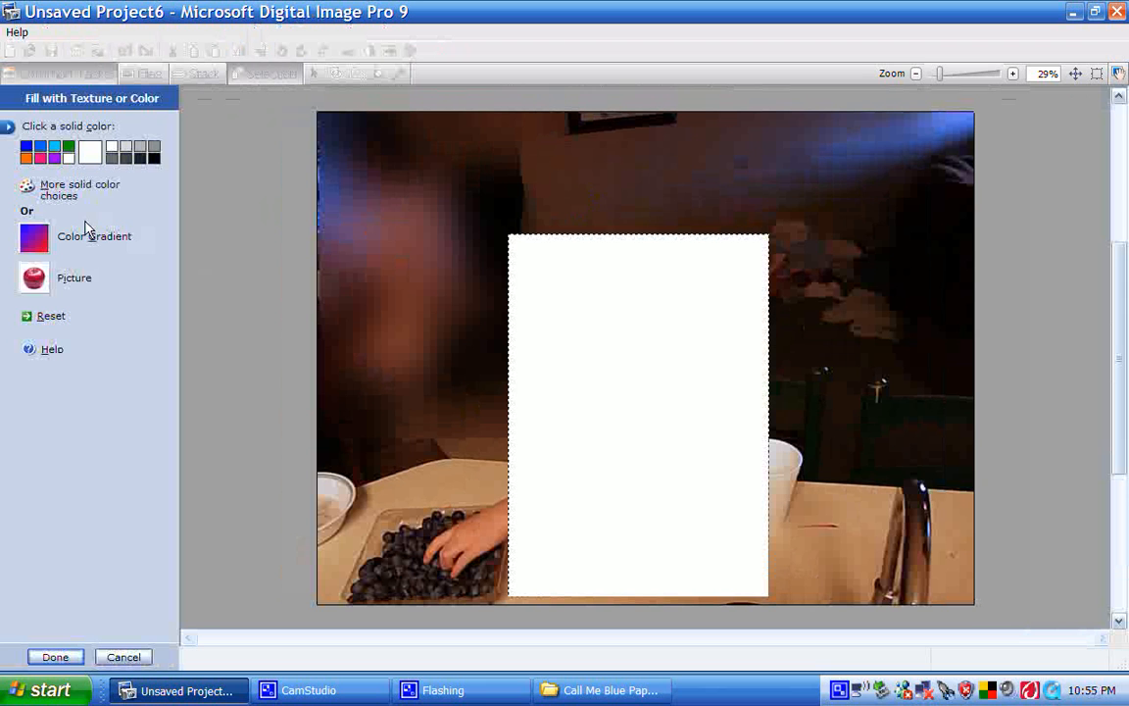
click(61, 659)
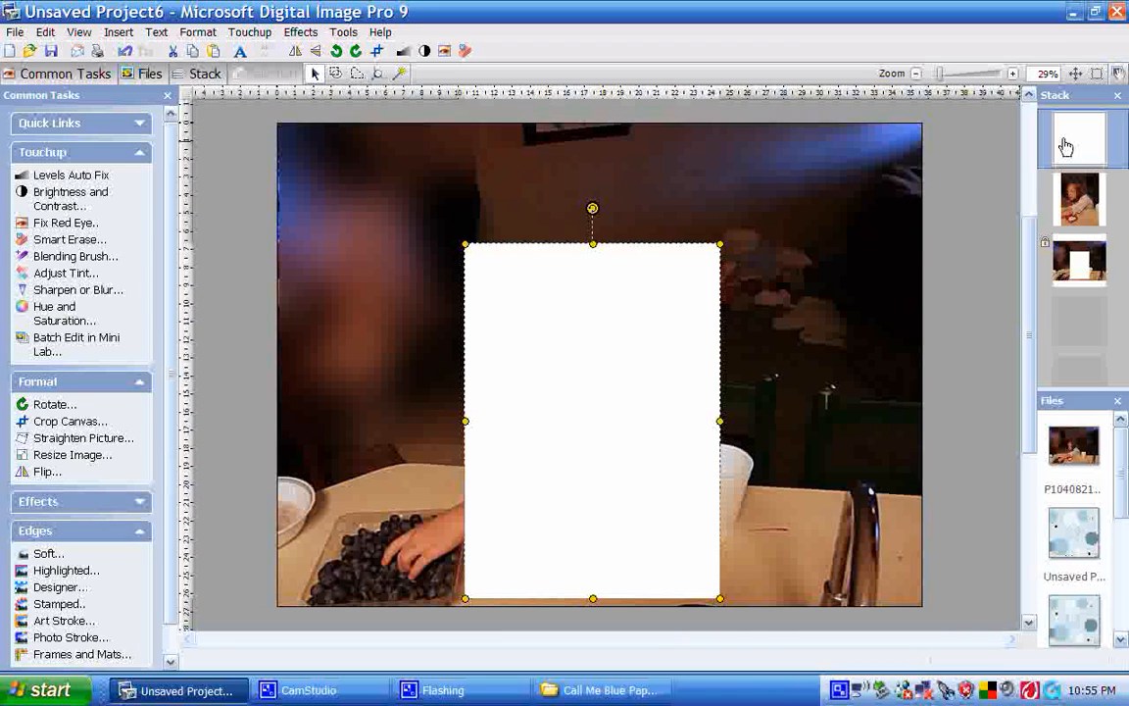
Place the white rectangle beneath the pasted photo in the stack and trim its sides into a thin, even border
drag(1069, 137, 1073, 216)
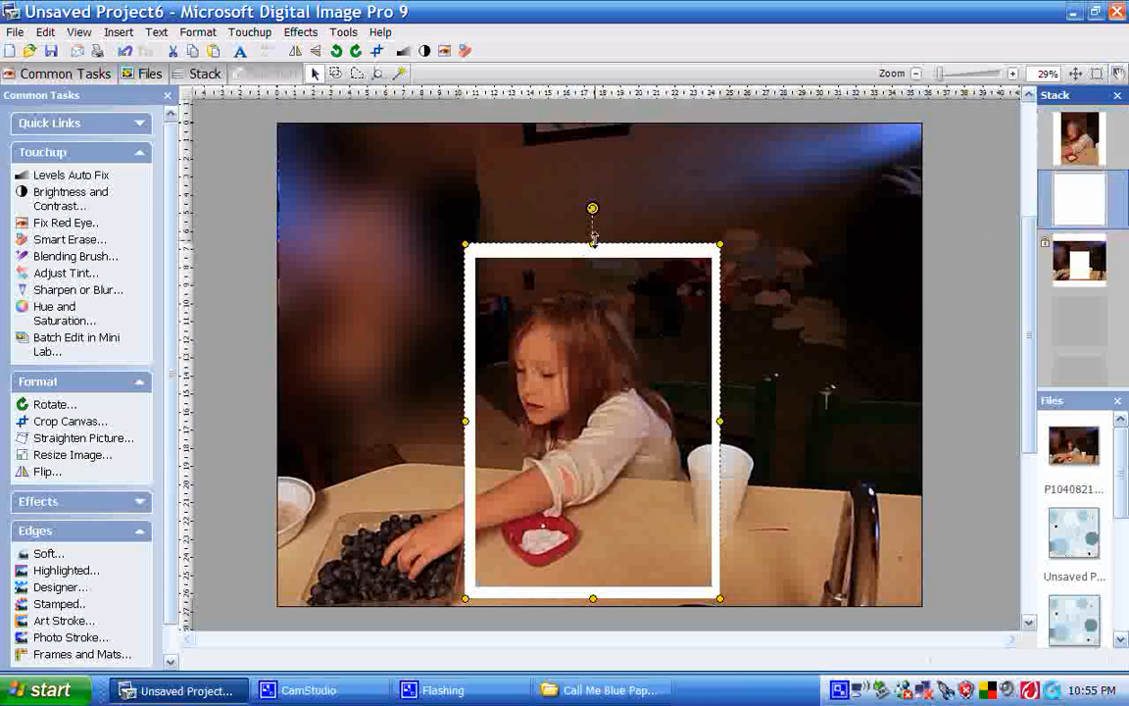
drag(594, 239, 595, 245)
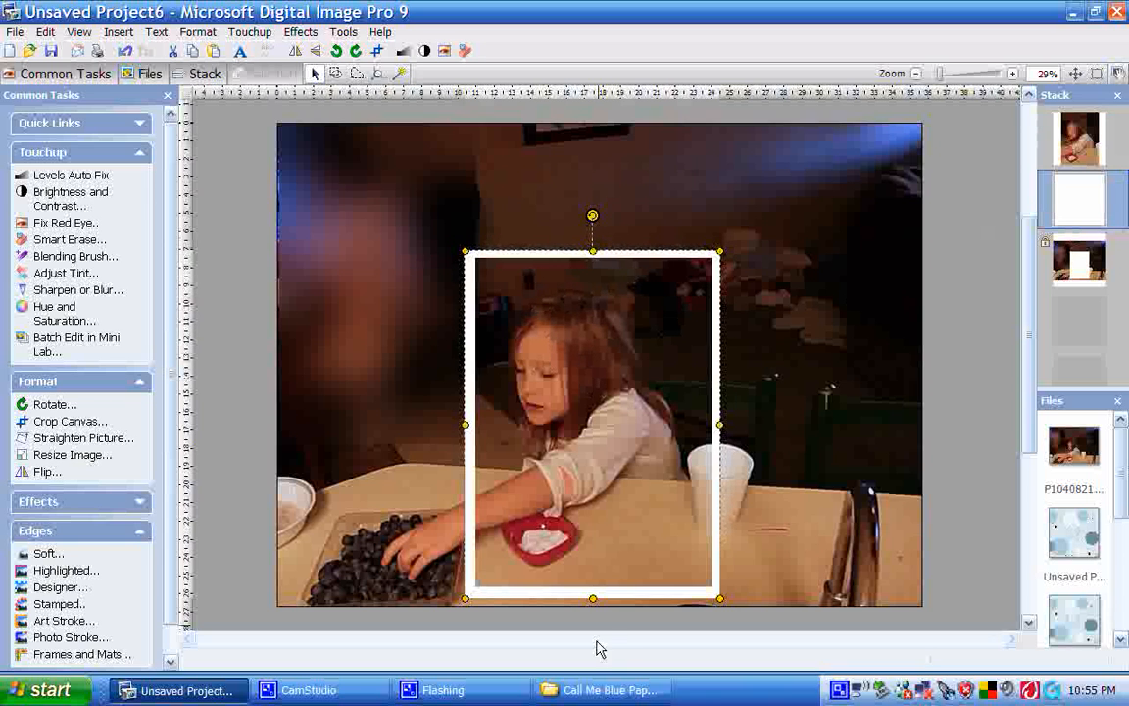
drag(593, 601, 593, 596)
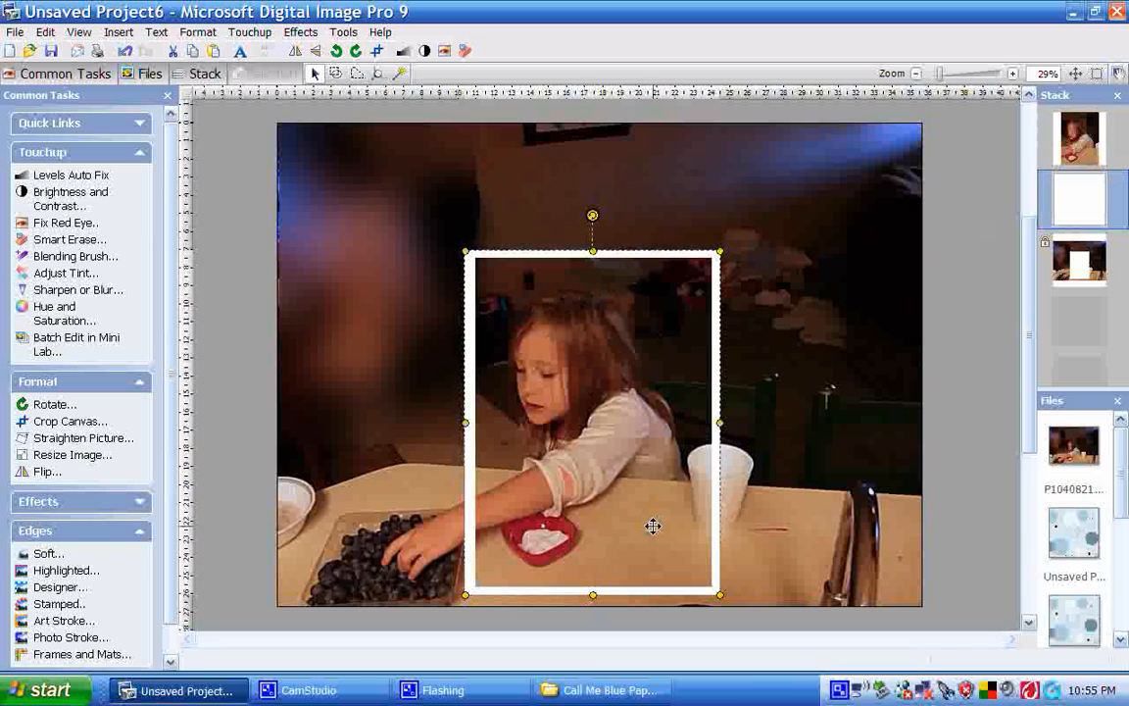
drag(723, 423, 717, 423)
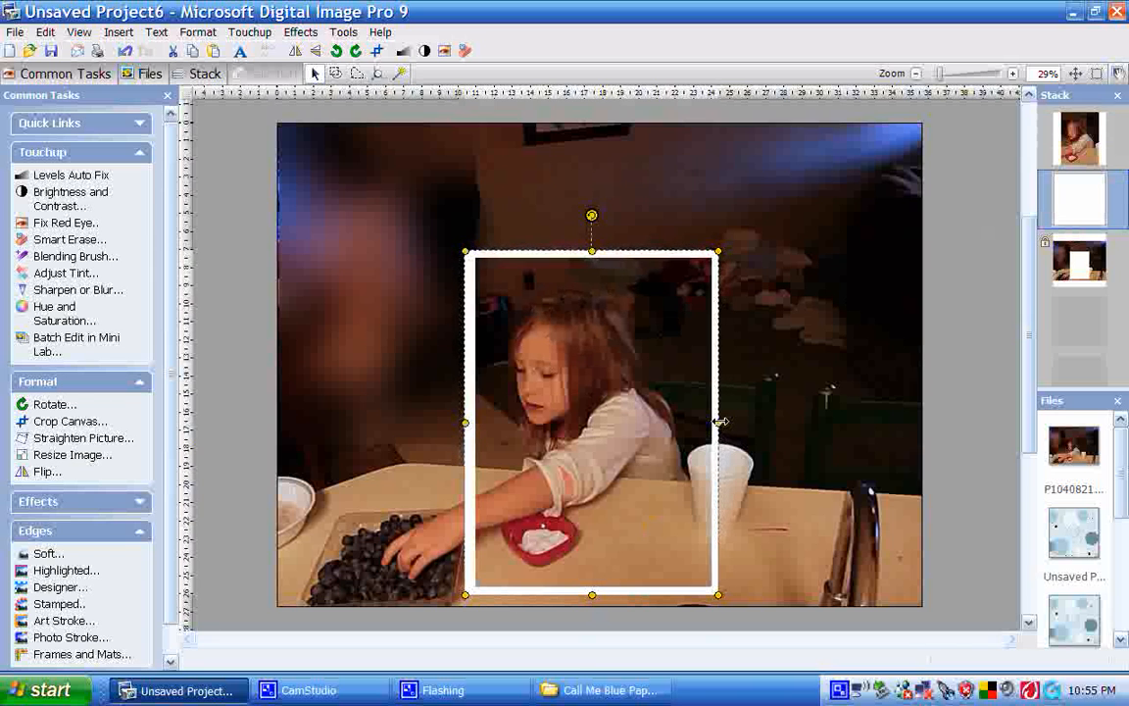
drag(463, 423, 465, 421)
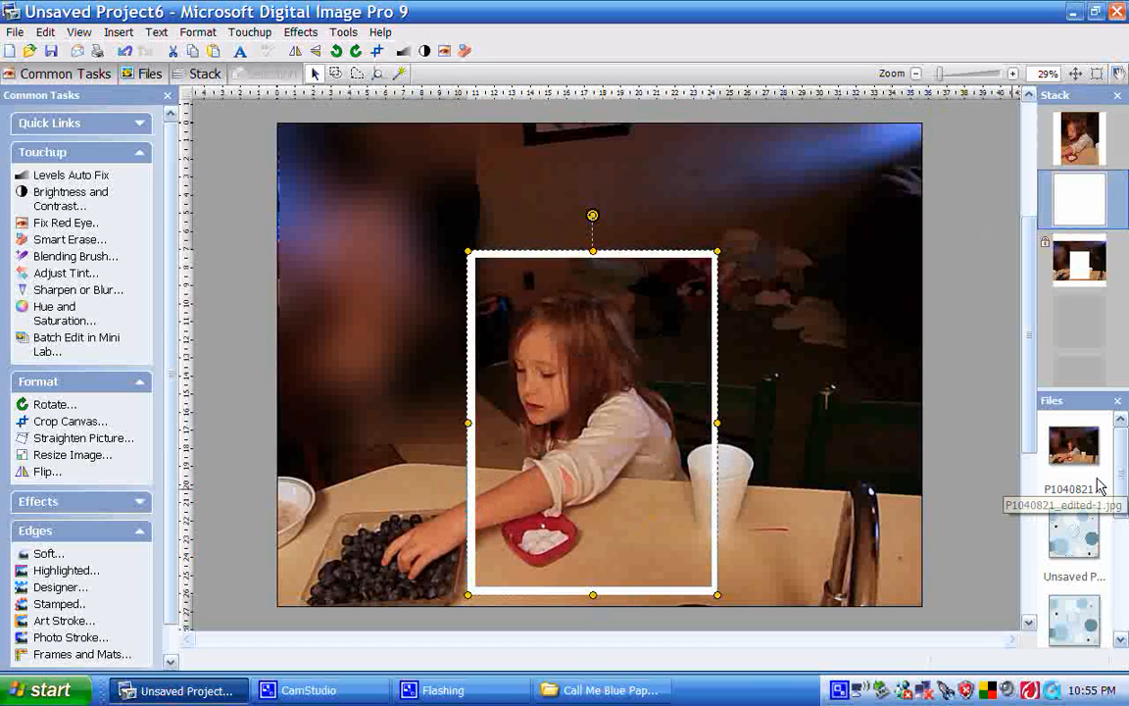
In Unsaved Project5, trace a closed selection around the girl's bare forearm, hand and the blueberry tray with the 1-pixel Edge Finder
drag(1114, 456, 1116, 573)
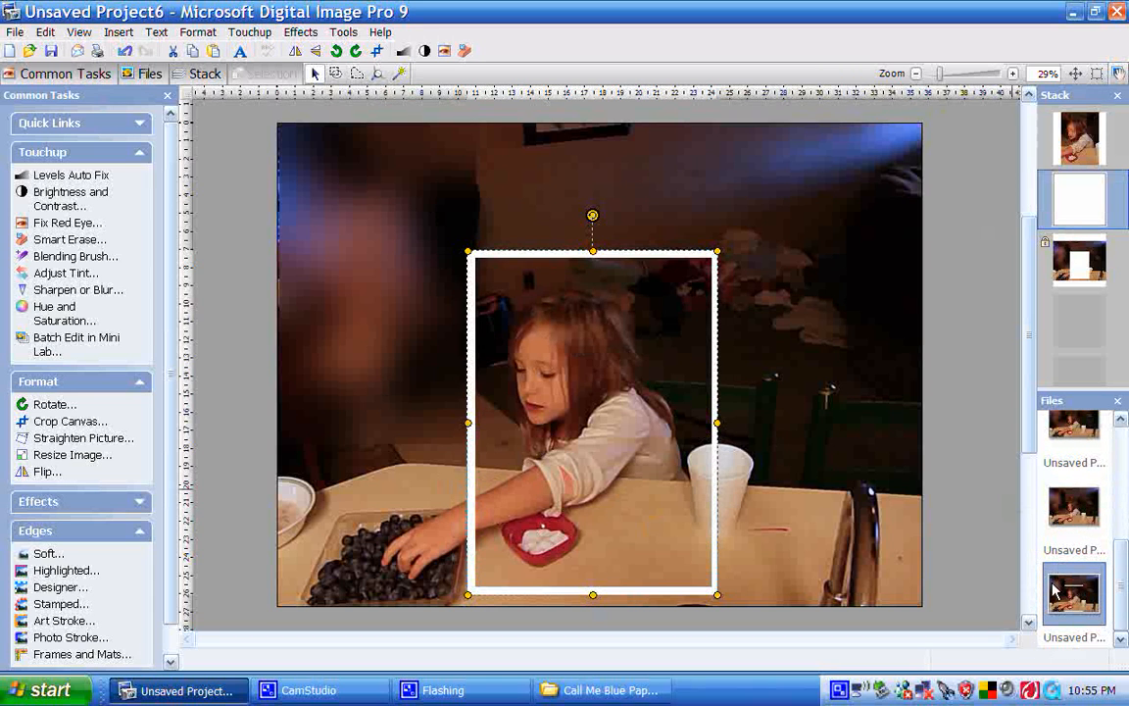
click(1073, 505)
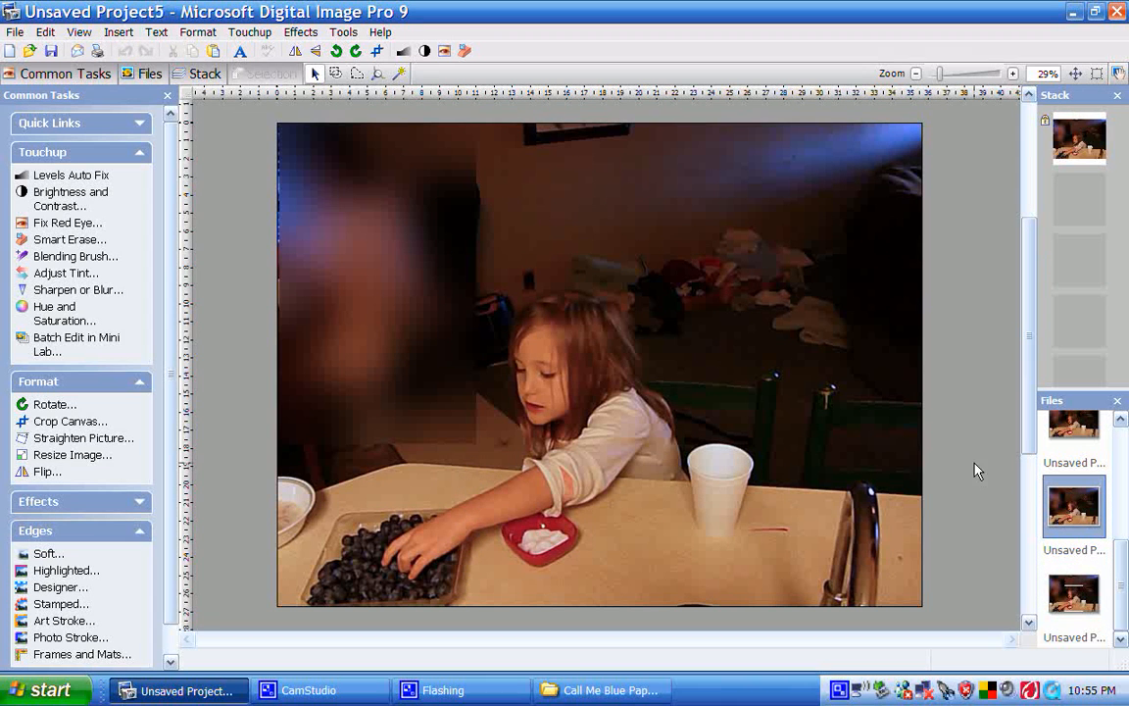
click(1012, 77)
click(1012, 78)
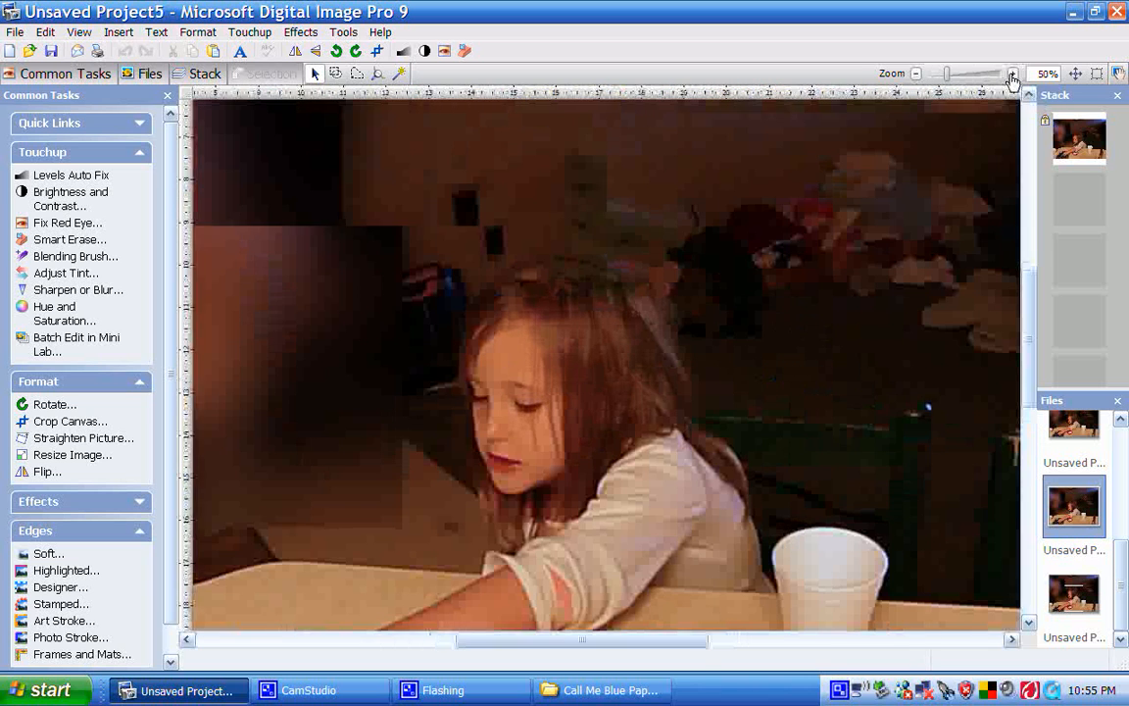
click(1012, 78)
drag(1018, 330, 1020, 426)
drag(663, 637, 576, 630)
drag(1026, 407, 1026, 444)
drag(593, 643, 536, 644)
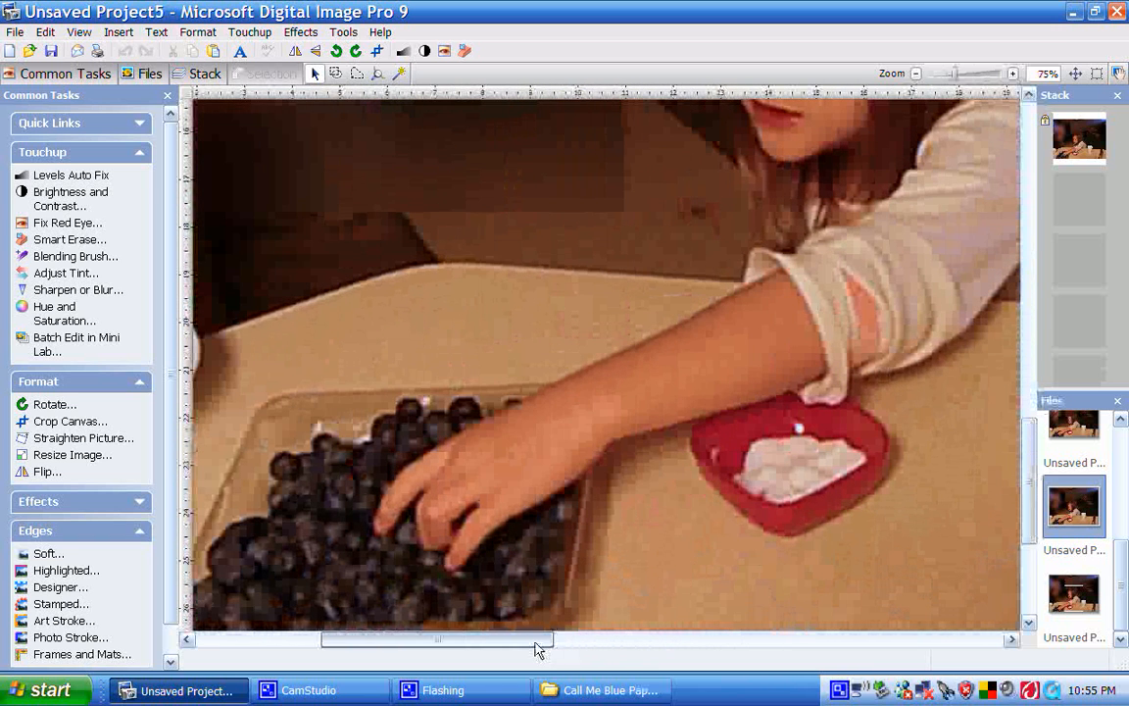
click(379, 77)
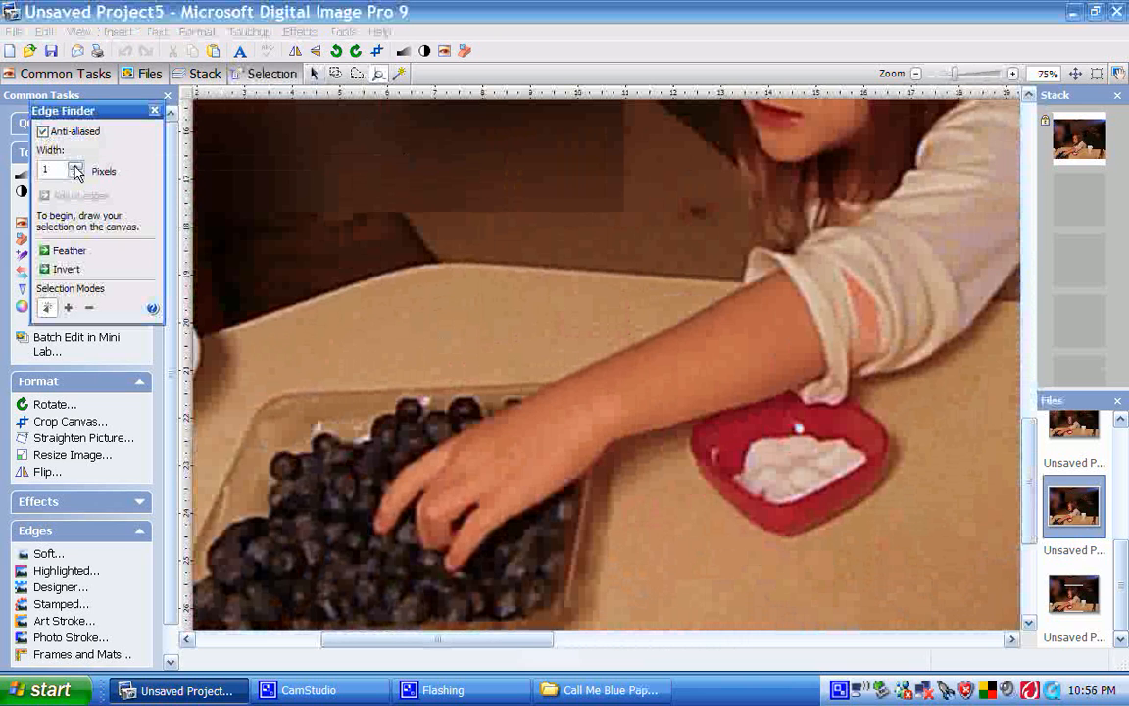
click(743, 287)
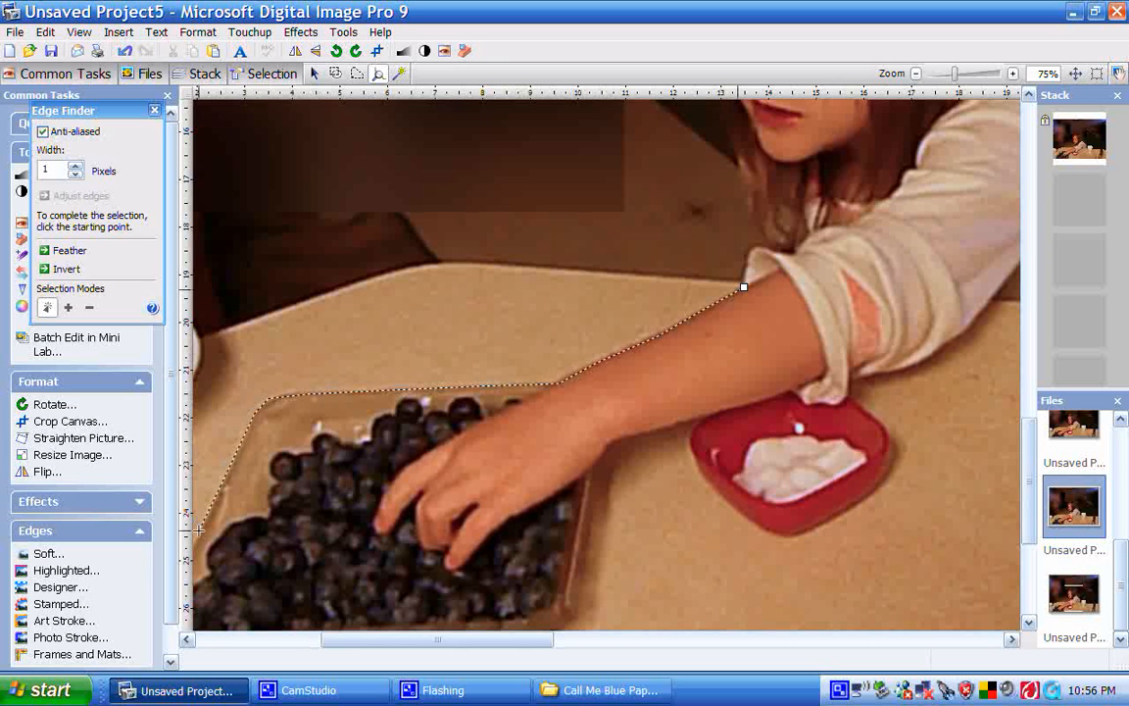
drag(349, 641, 307, 641)
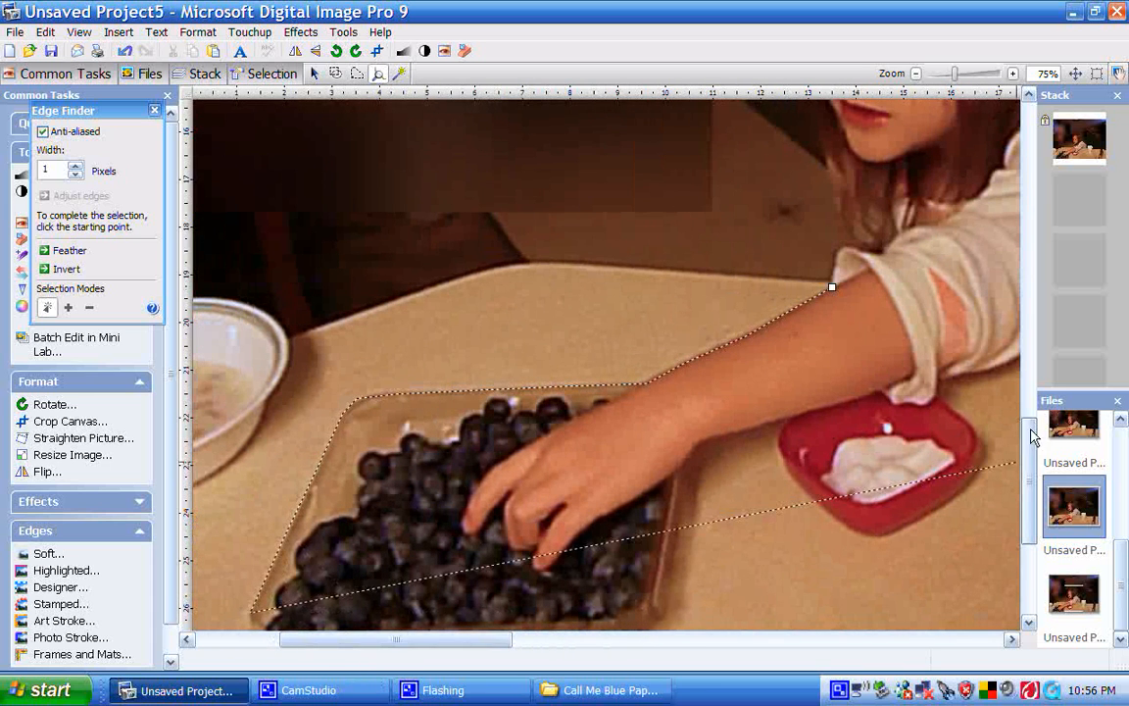
drag(1032, 434, 1029, 478)
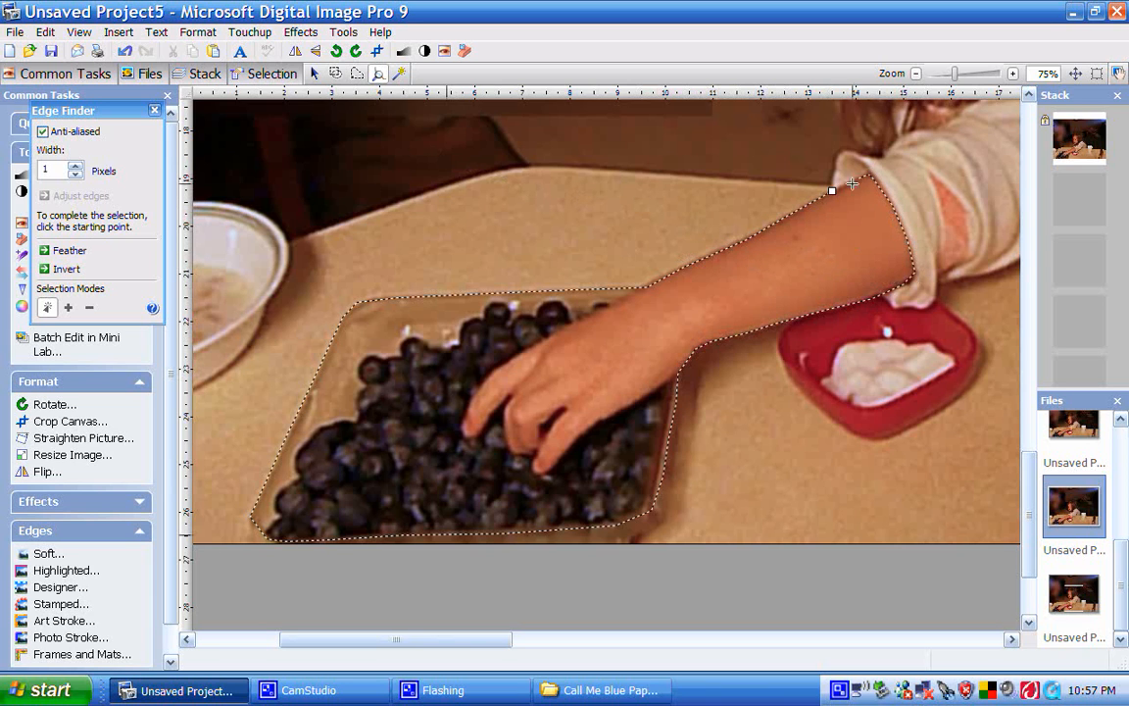
click(831, 189)
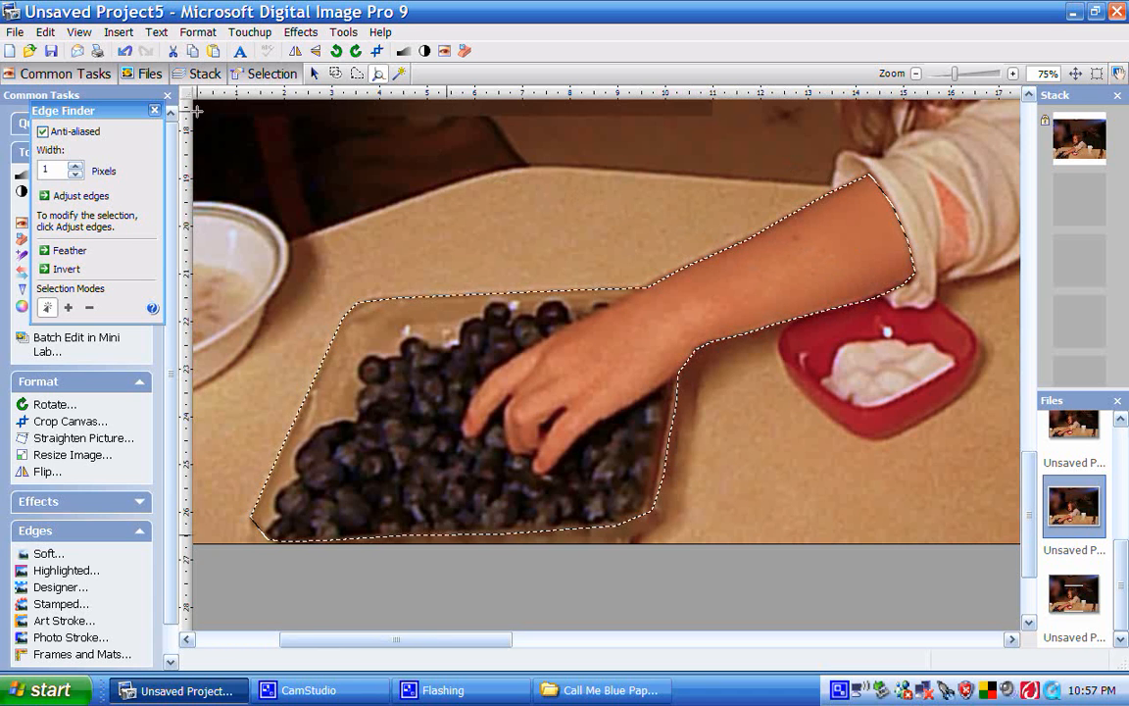
Cut the arm-and-tray selection out of the photo and paste it into Unsaved Project6 as a new object
click(175, 52)
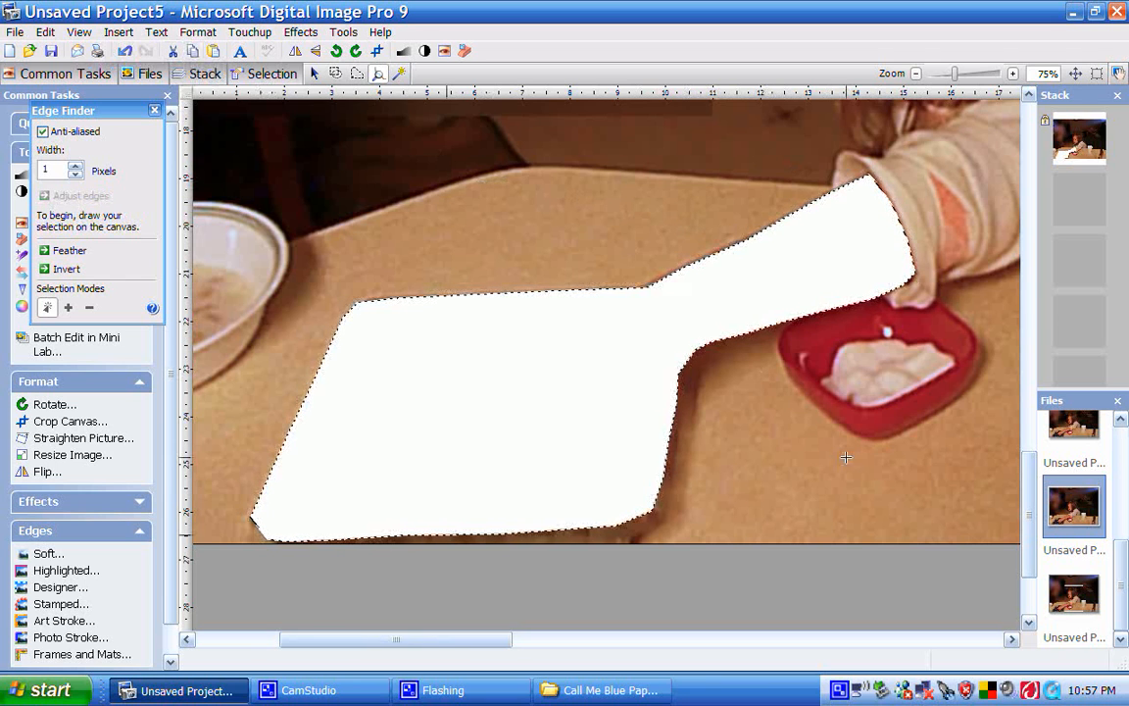
click(1070, 593)
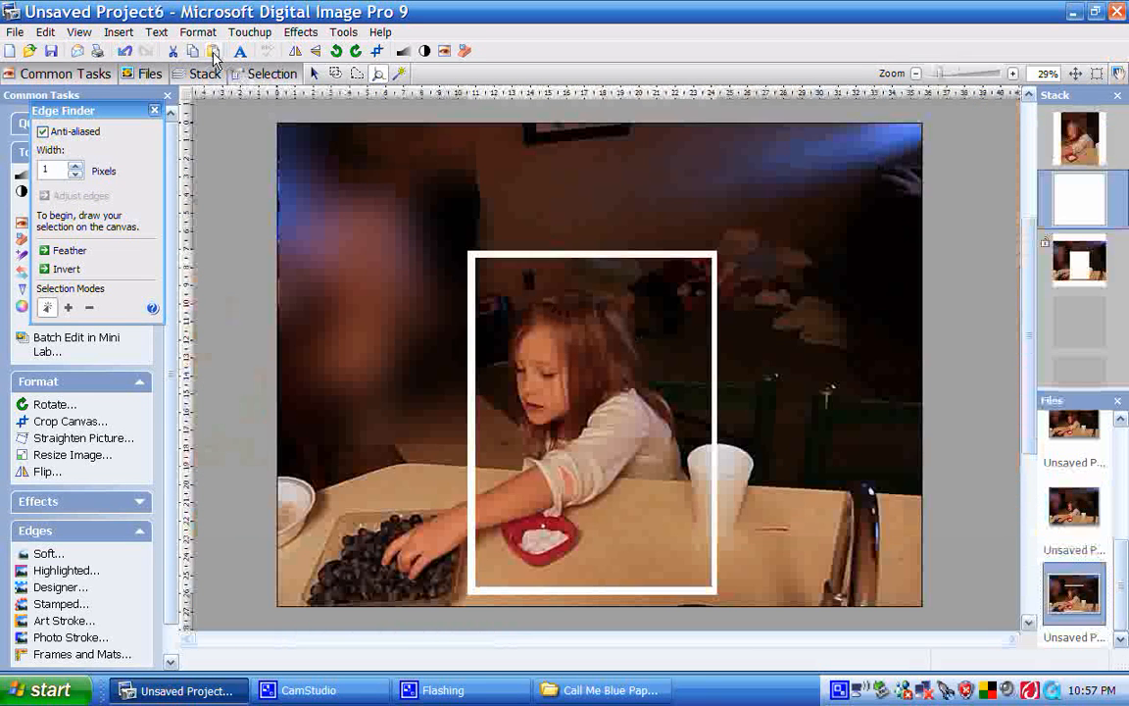
click(314, 75)
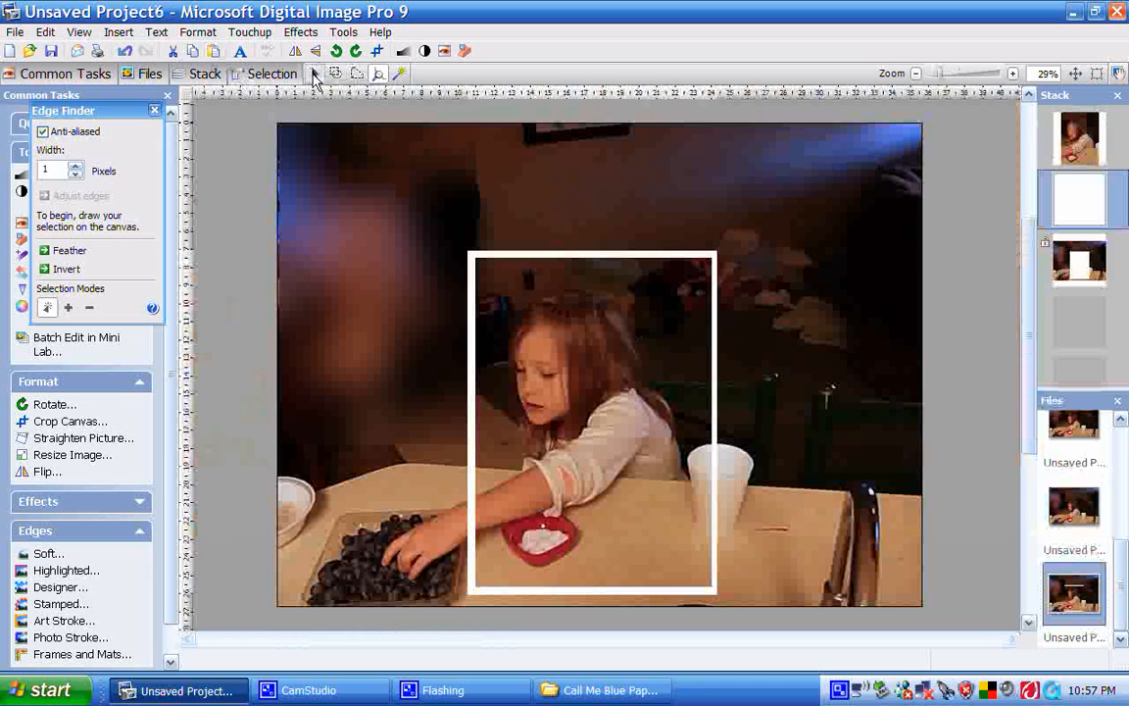
right_click(406, 332)
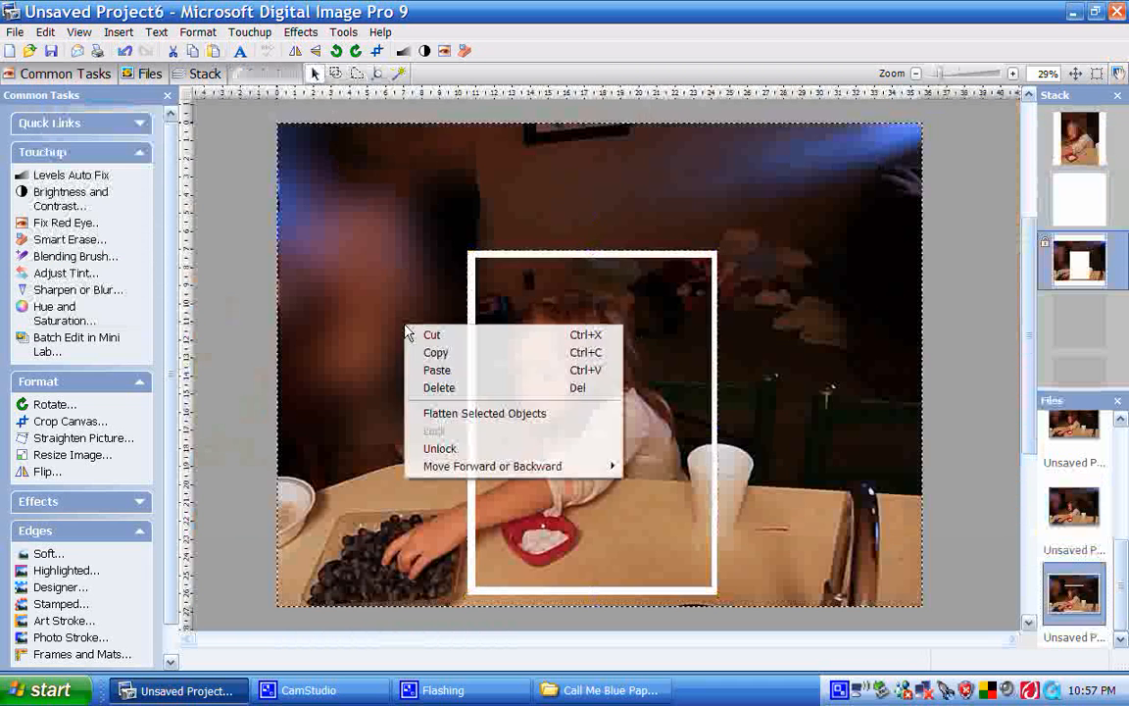
click(438, 371)
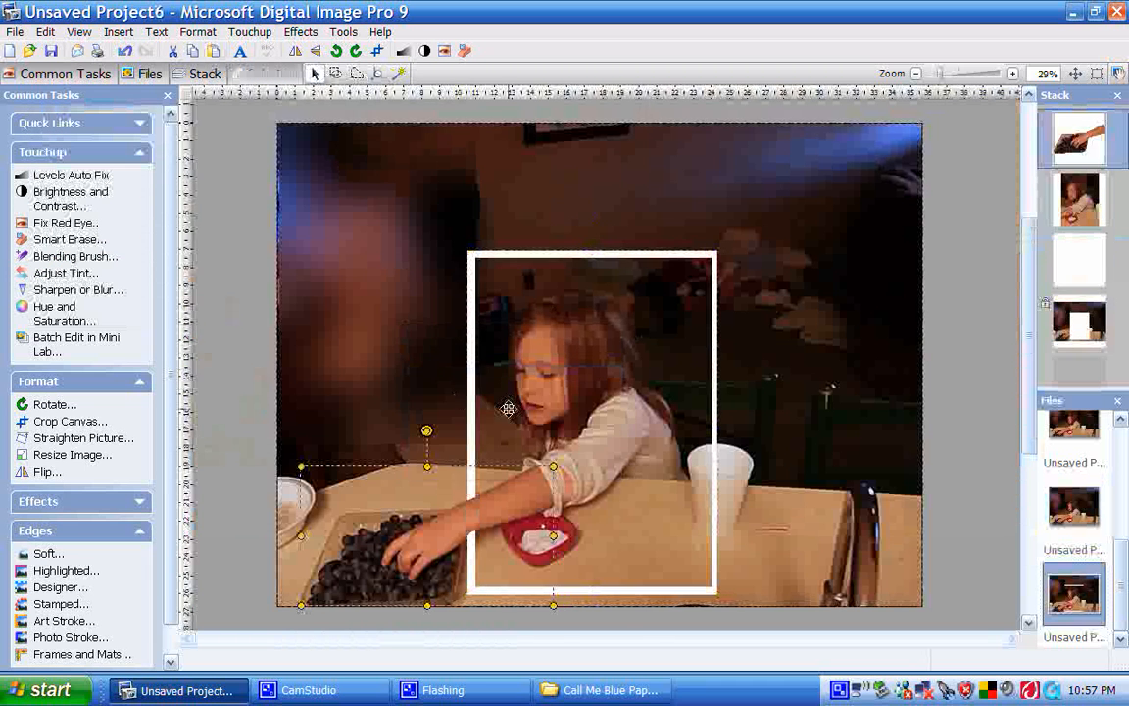
Unlock the full background photo behind the white frame and delete it
click(385, 392)
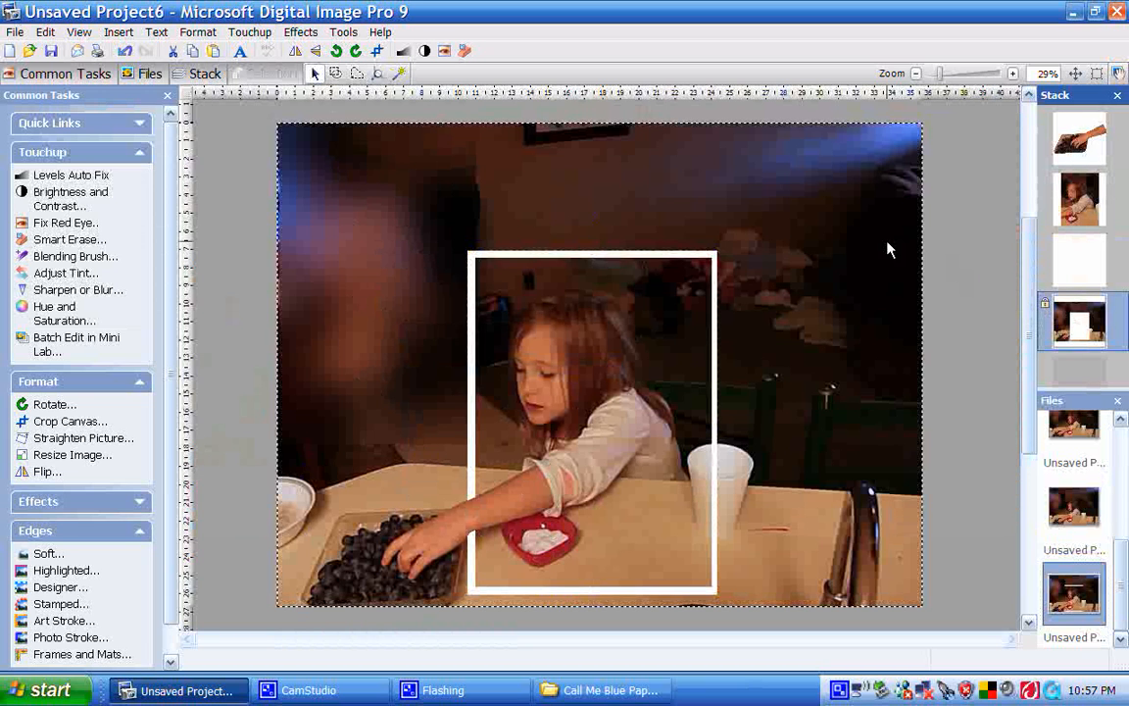
right_click(848, 235)
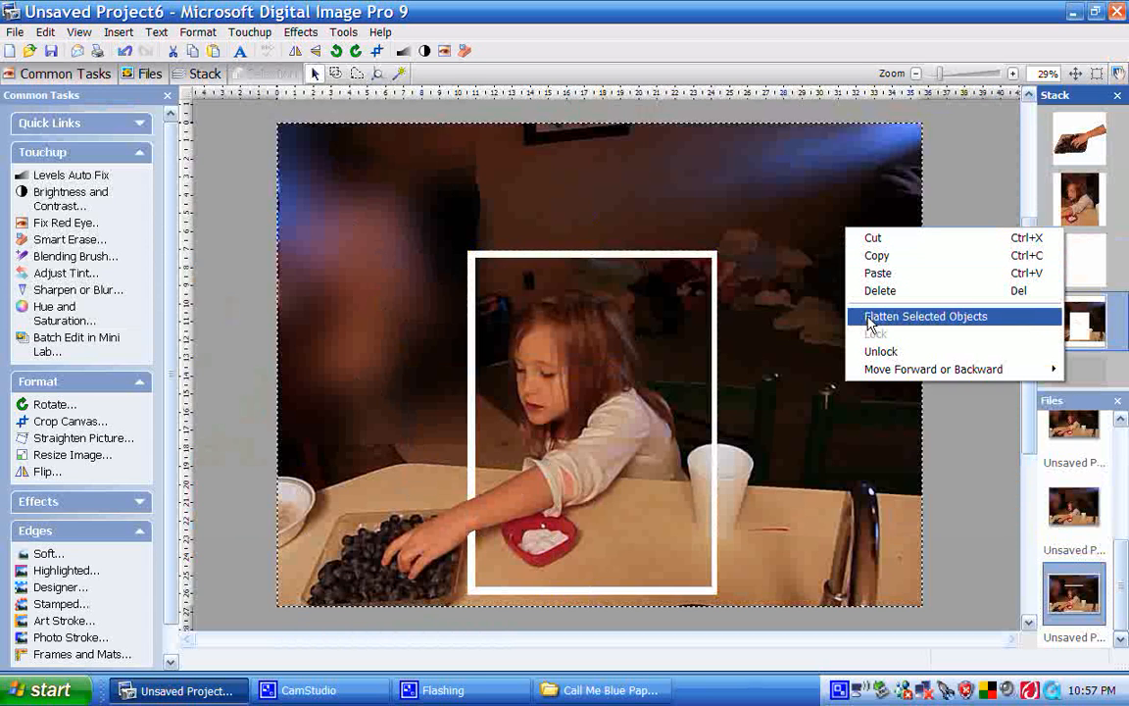
click(865, 351)
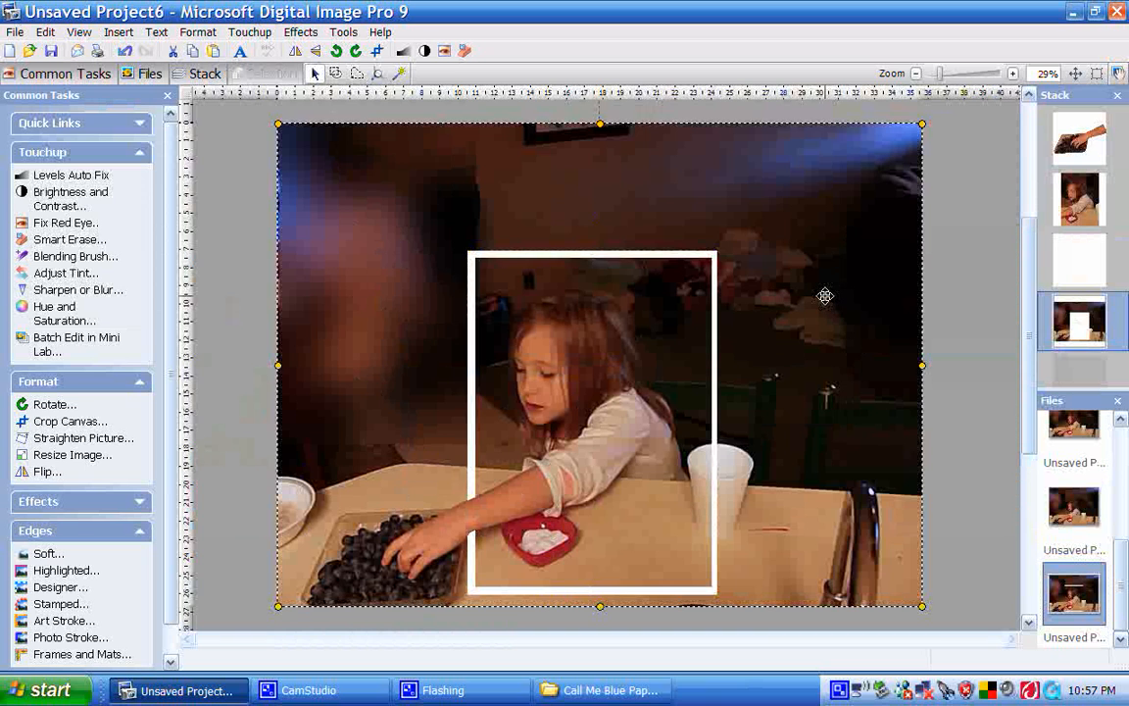
key(Delete)
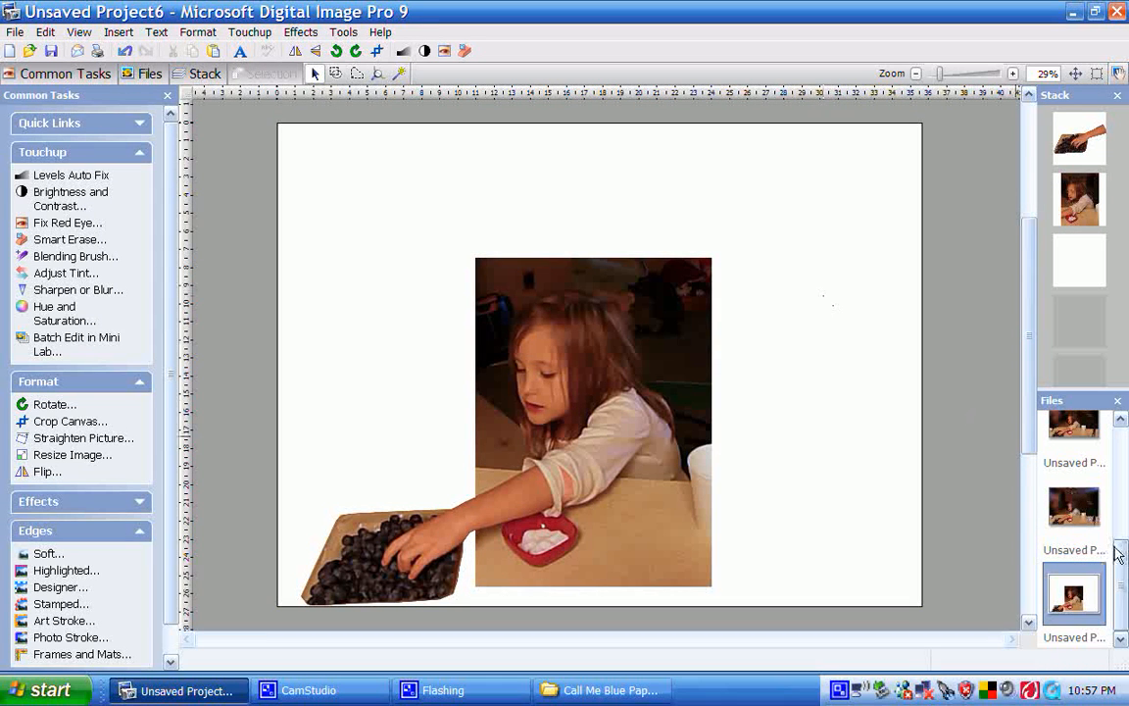
Open the blue-circles page Unsaved Project2, add the Unsaved Project6 picture to it, and place it slightly below the page's centre
scroll(1118, 534, up, 3)
click(1074, 463)
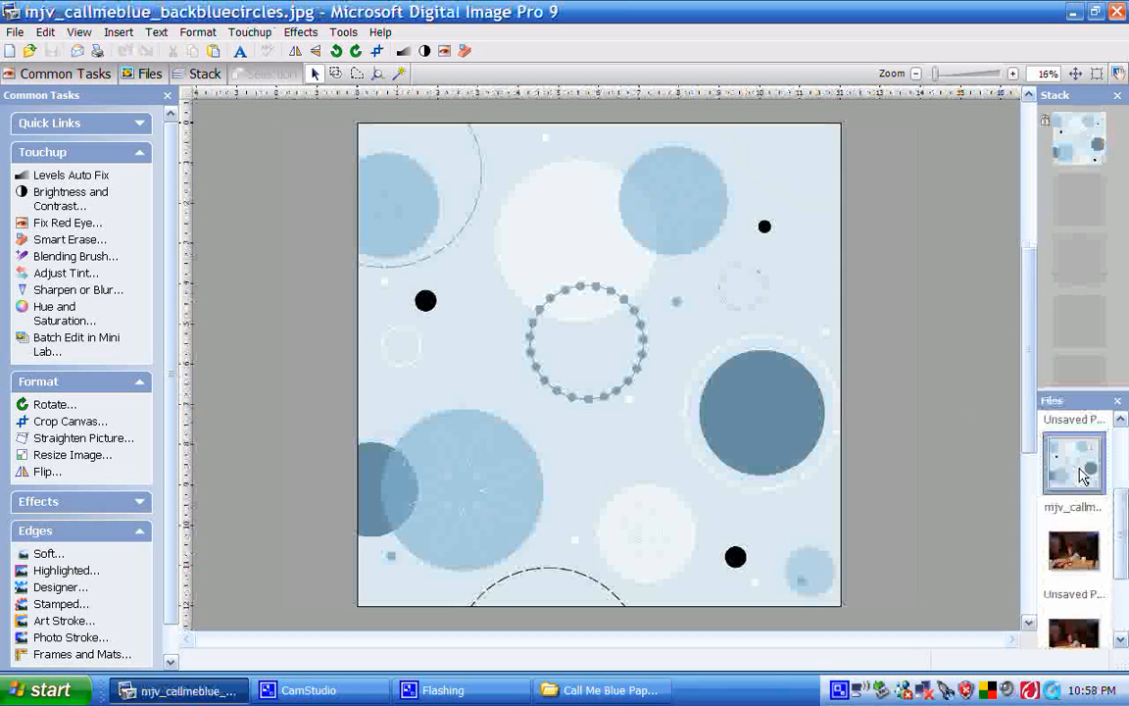
drag(1126, 518, 1124, 557)
click(1090, 471)
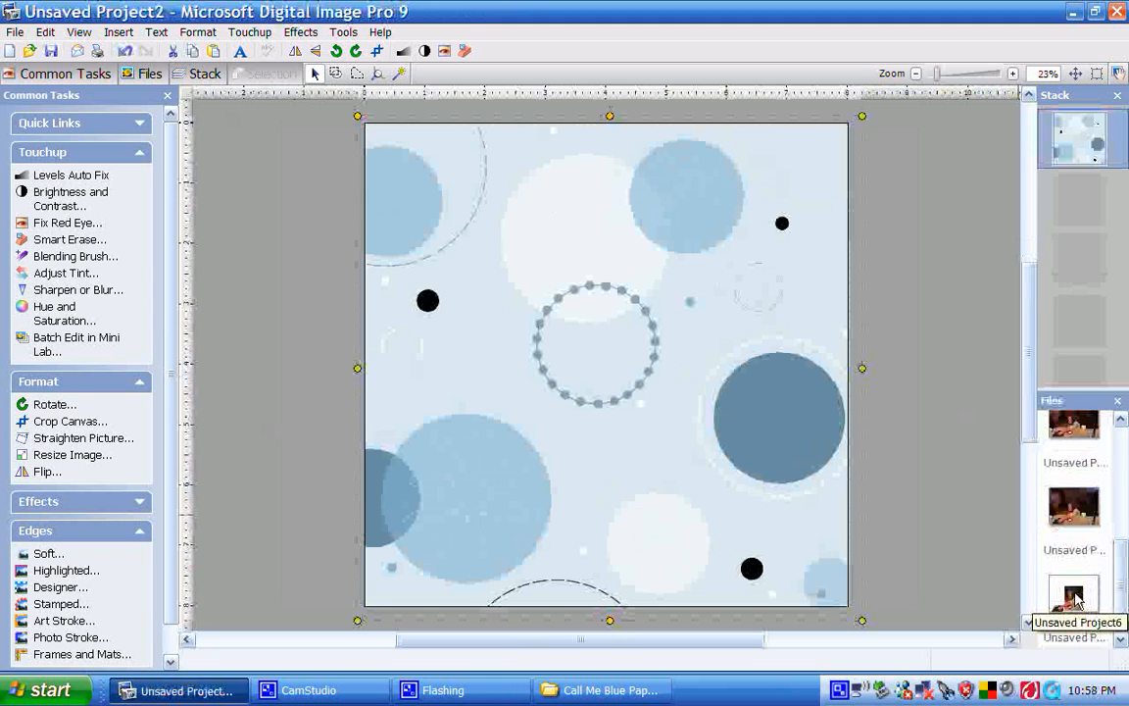
drag(1076, 604, 463, 223)
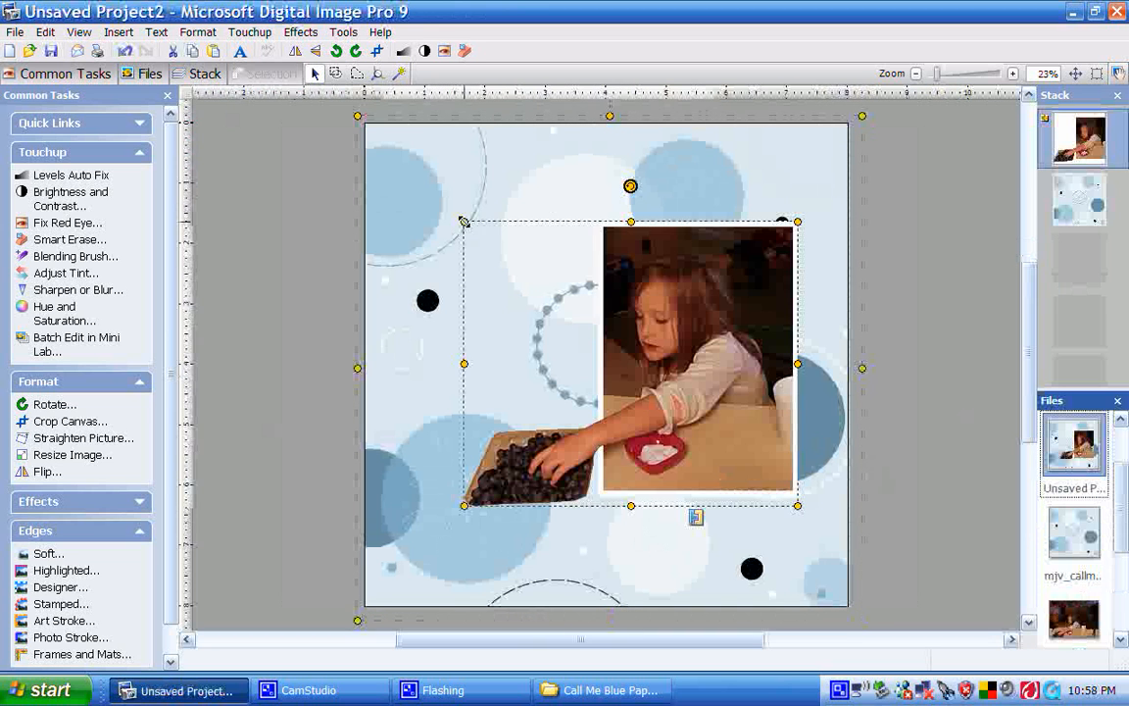
drag(724, 332, 681, 383)
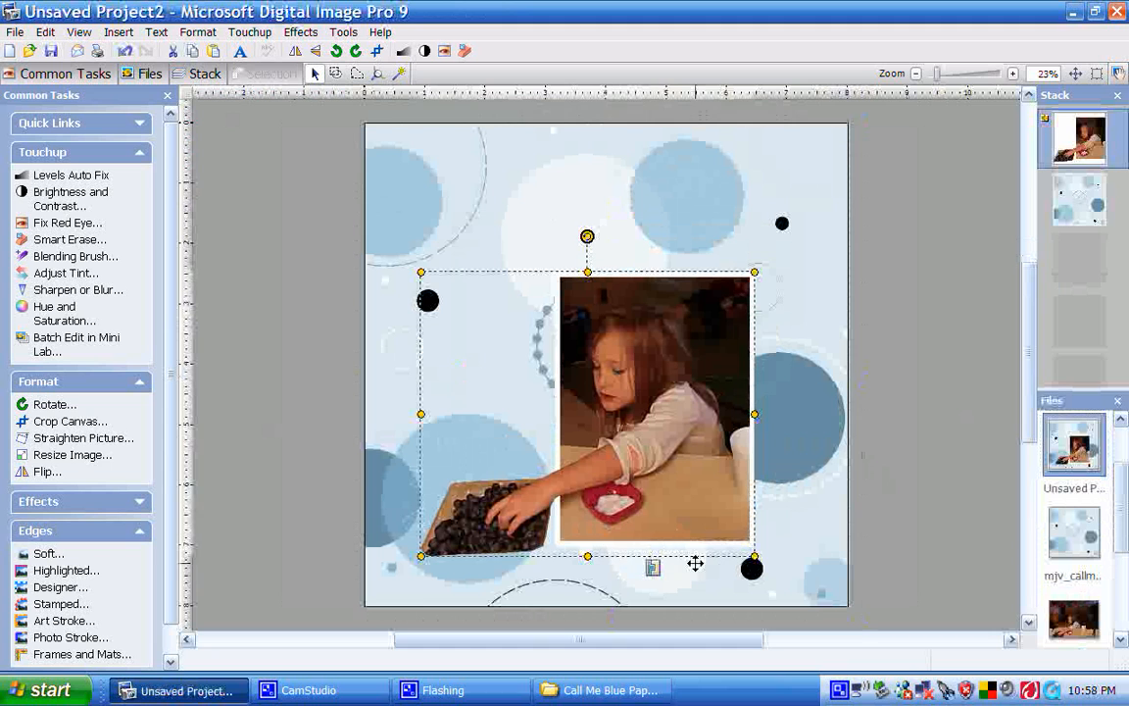
Ungroup the placed picture on the blue-circles page into its separate objects and deselect them
right_click(644, 448)
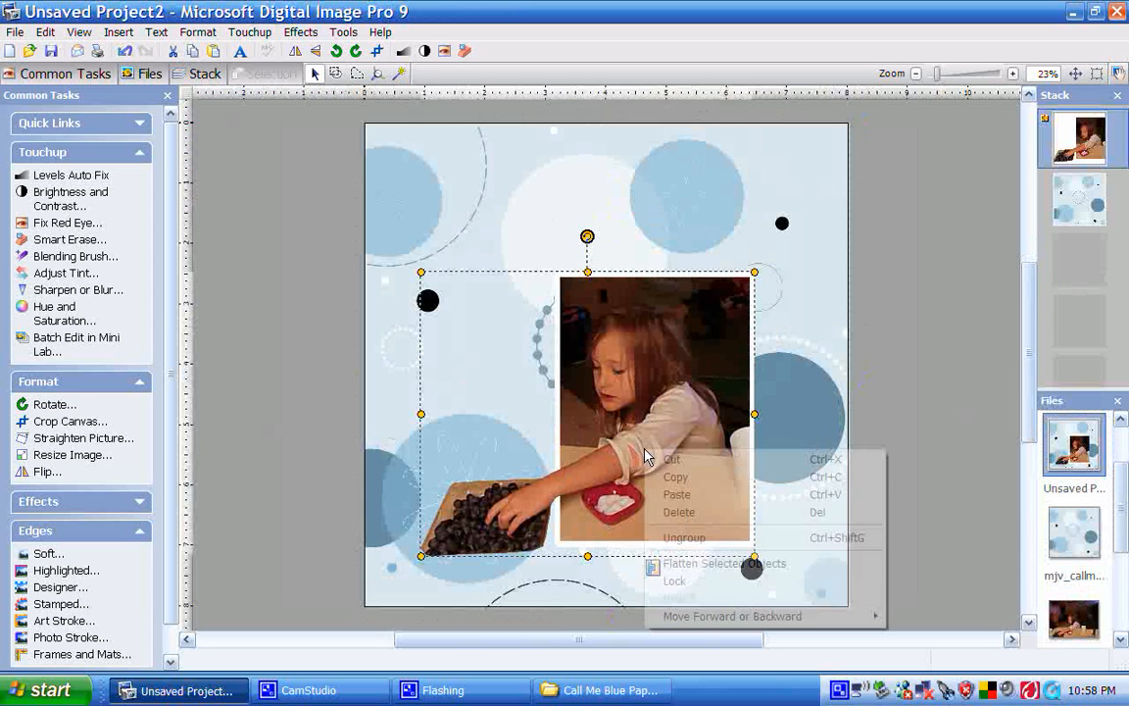
click(697, 541)
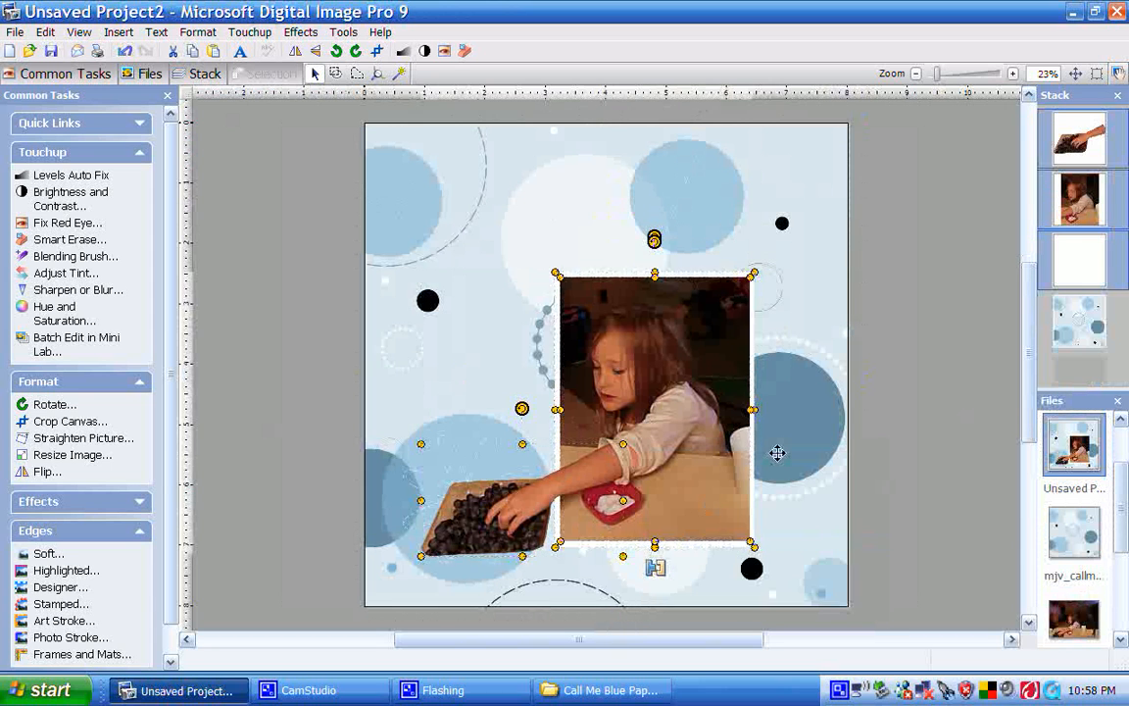
click(778, 453)
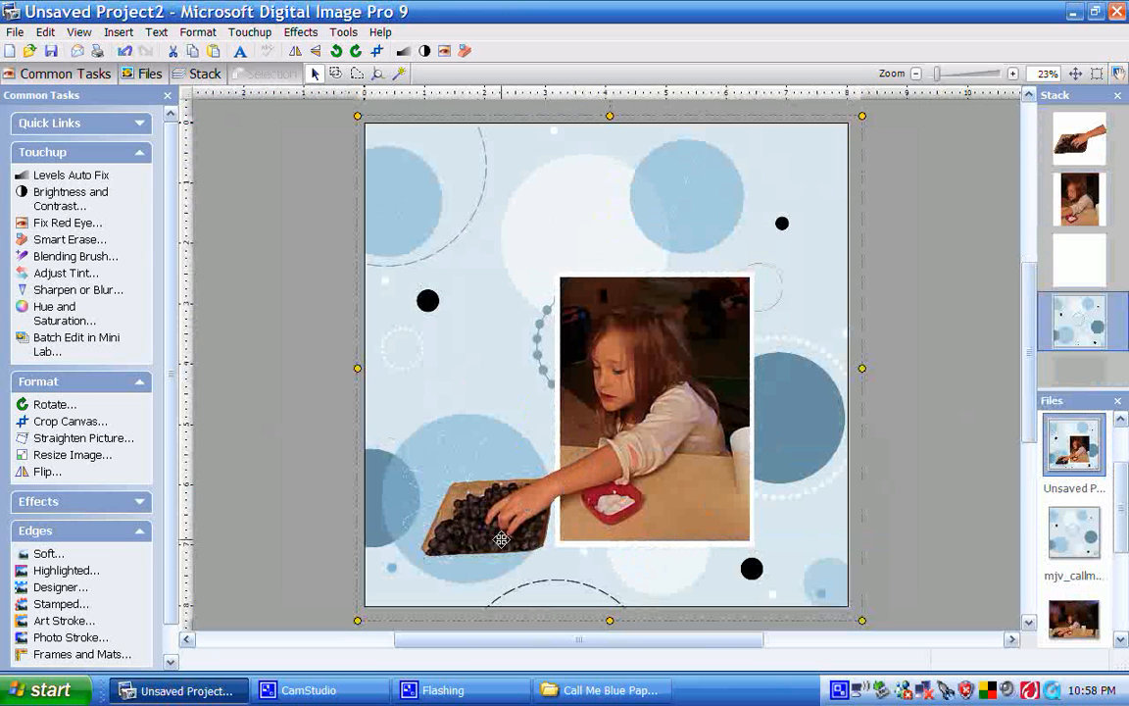
Give the arm-and-tray cutout a Drop Left shadow and customize its transparency to 52
click(540, 493)
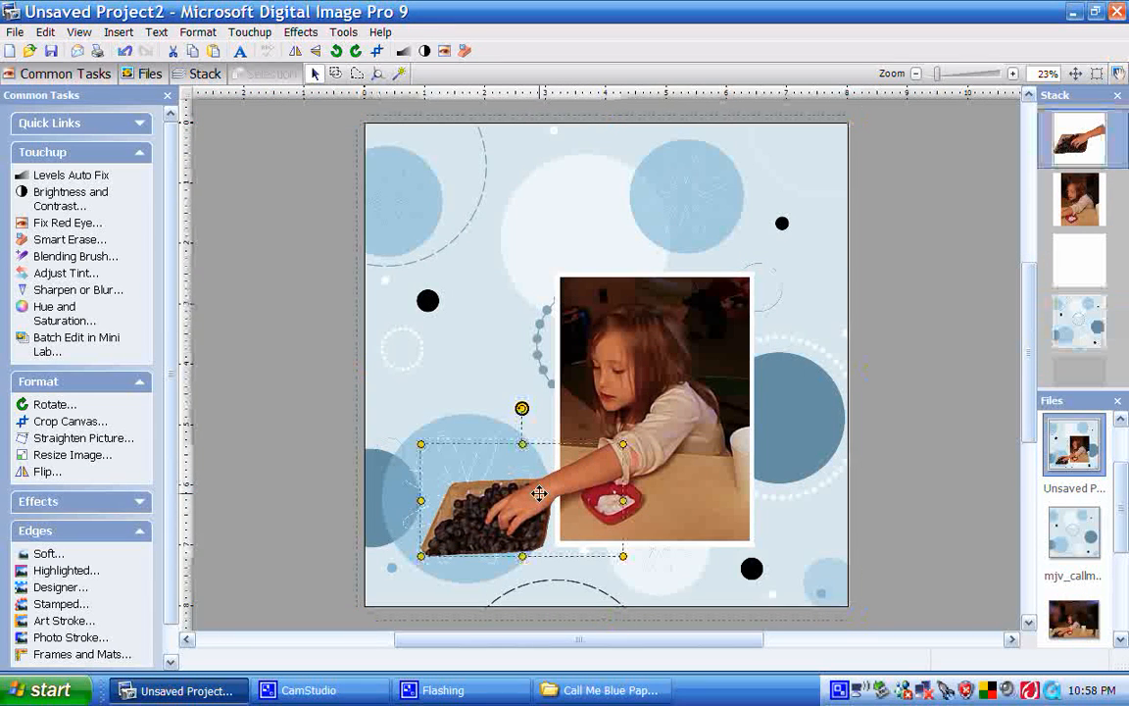
click(301, 33)
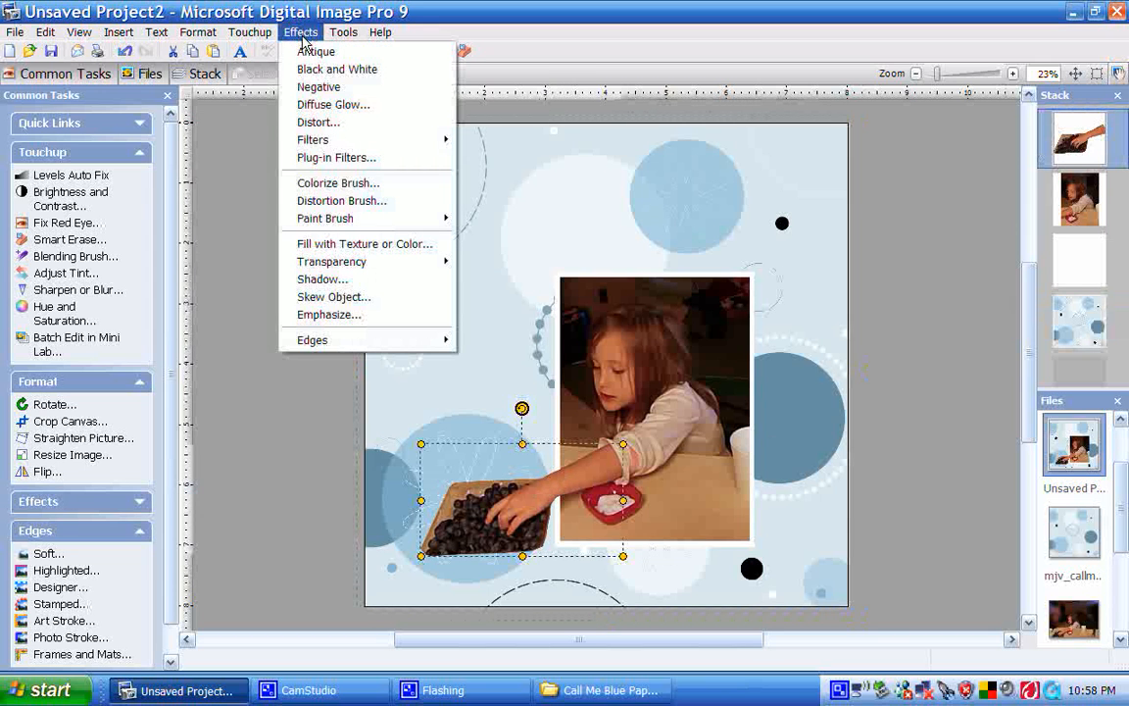
click(323, 280)
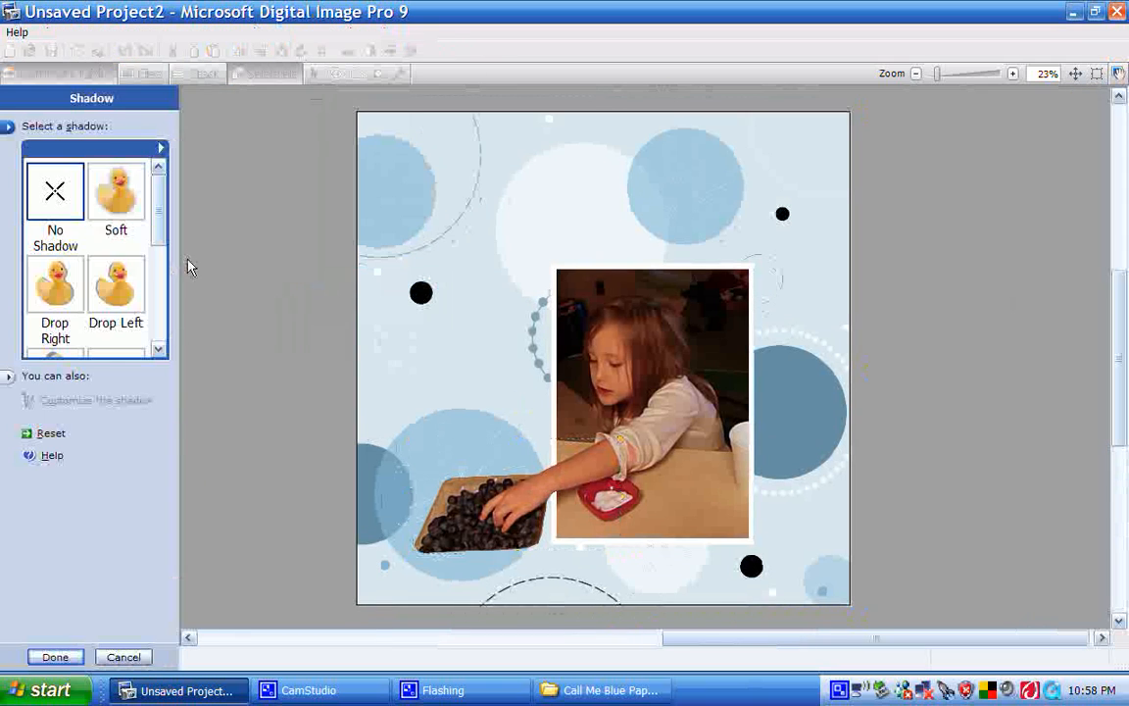
click(105, 309)
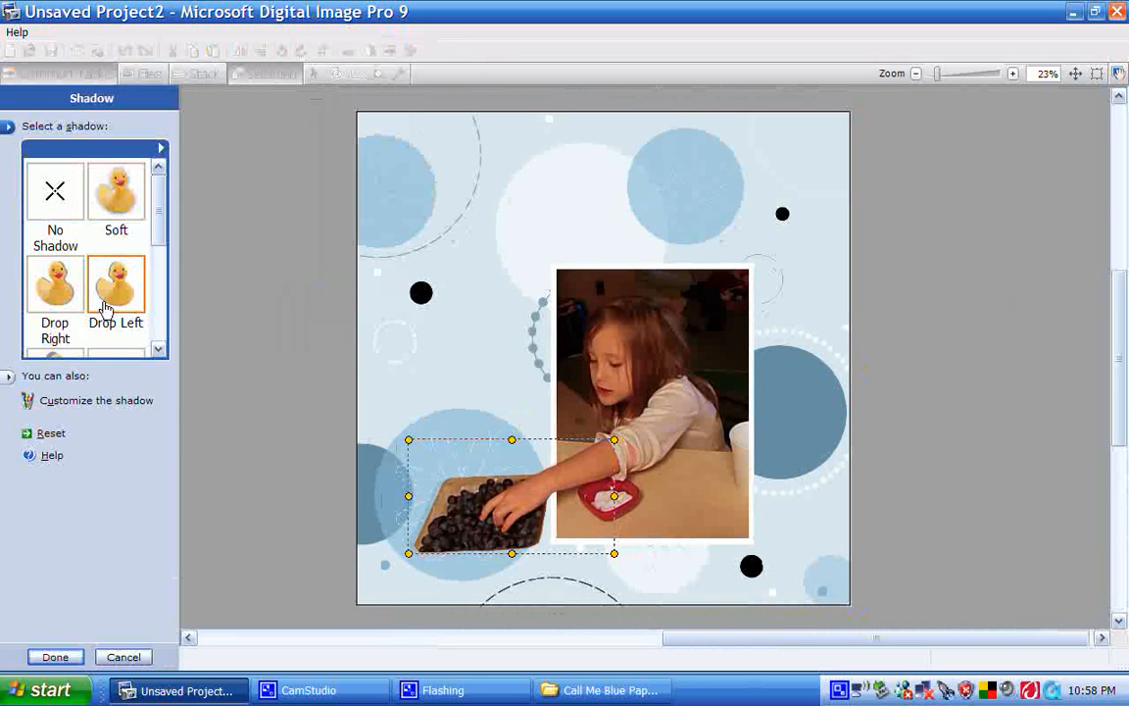
click(74, 402)
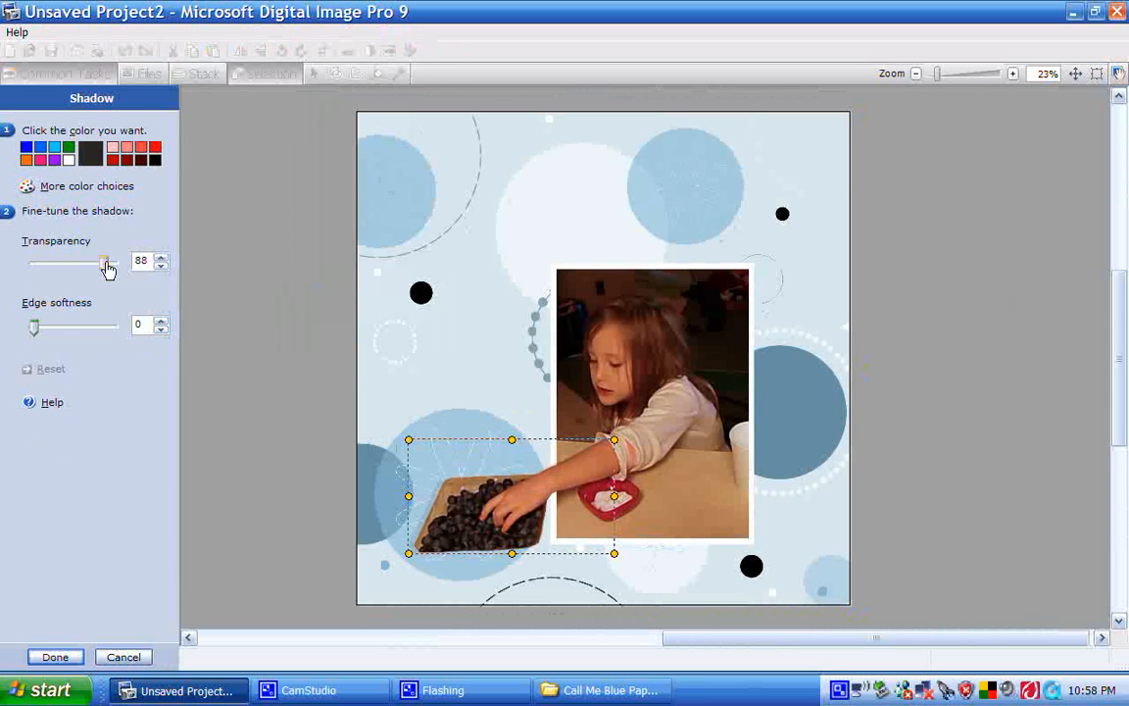
drag(102, 264, 77, 269)
Enlarge the cutout's shadow slightly, shift it down and to the right of the arm and tray, and apply it
drag(499, 513, 504, 517)
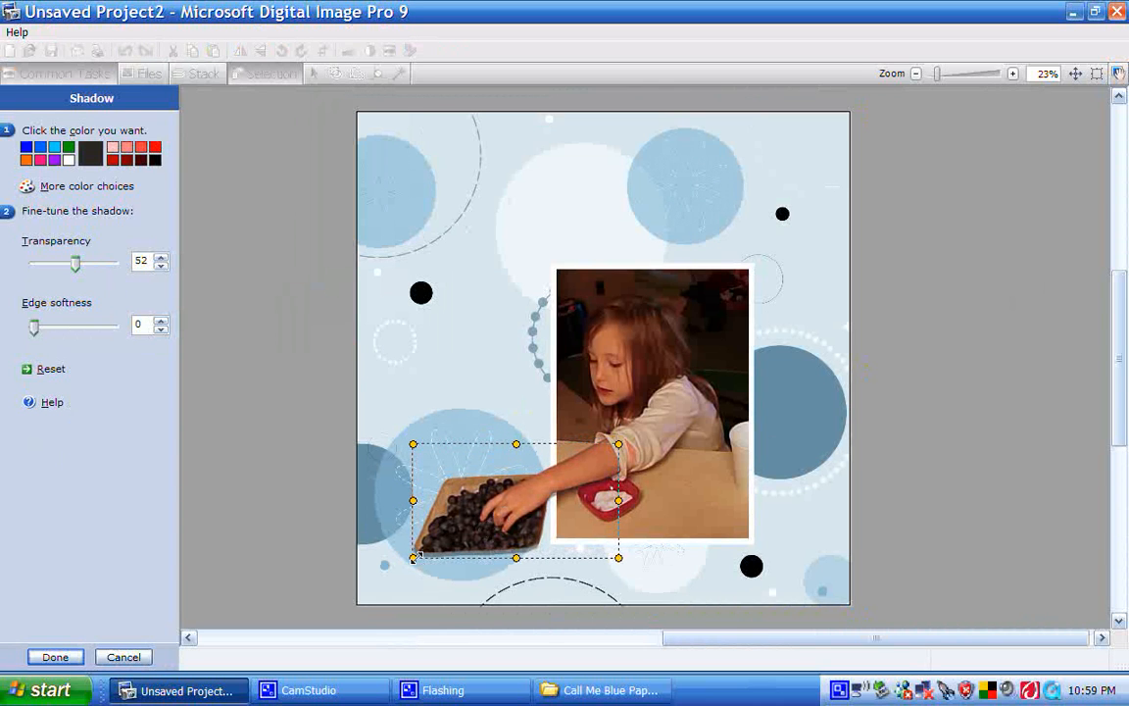
drag(413, 557, 413, 559)
drag(482, 552, 486, 551)
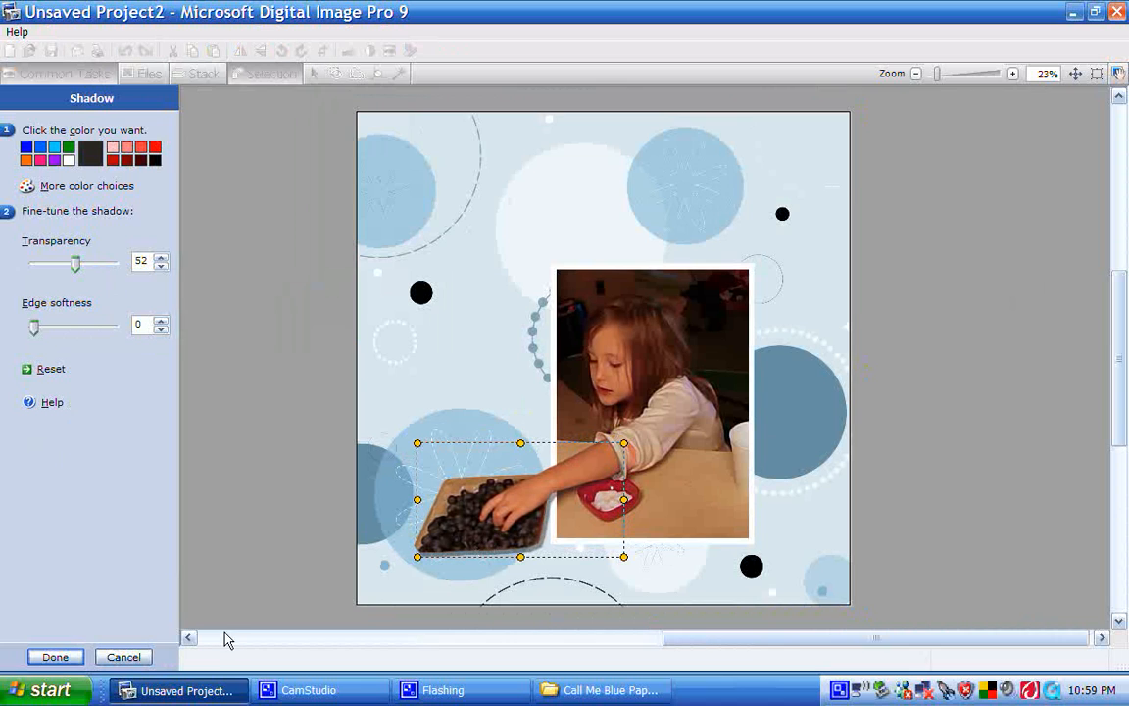
click(63, 660)
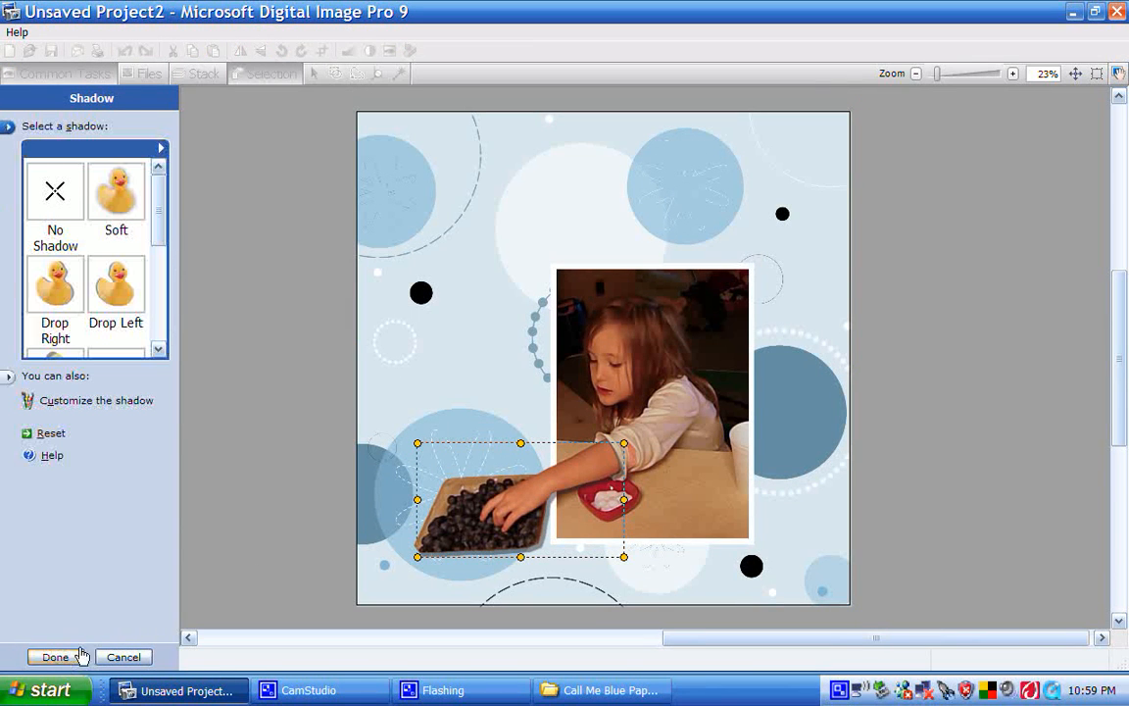
click(55, 659)
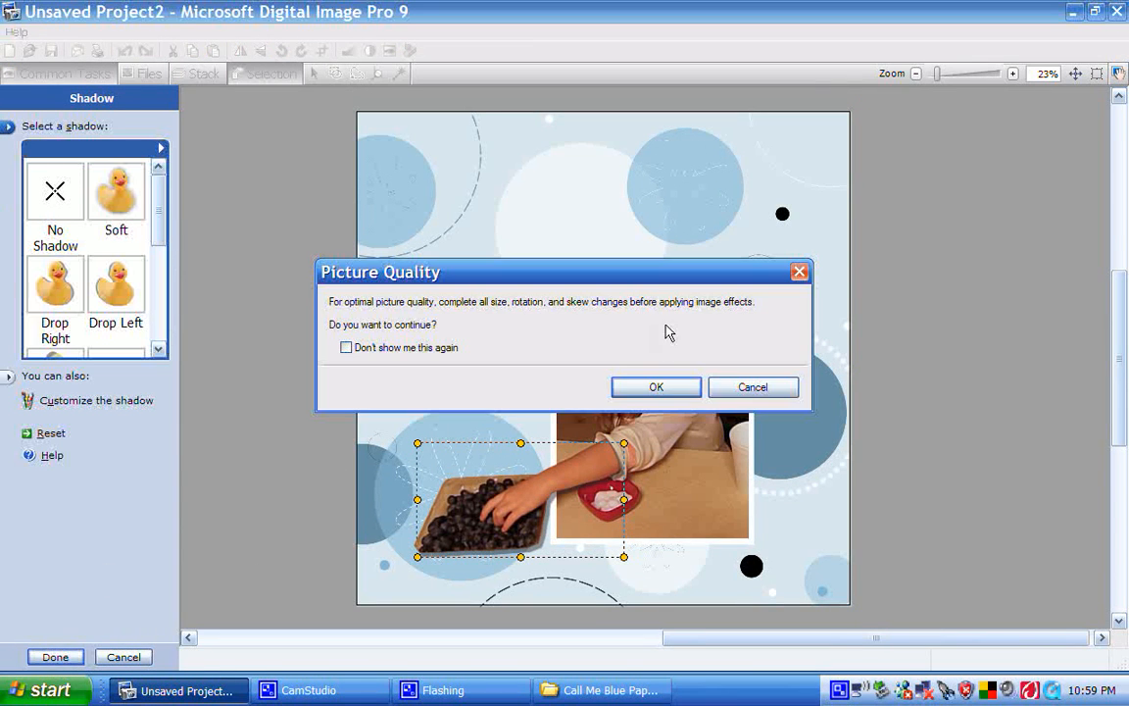
click(655, 385)
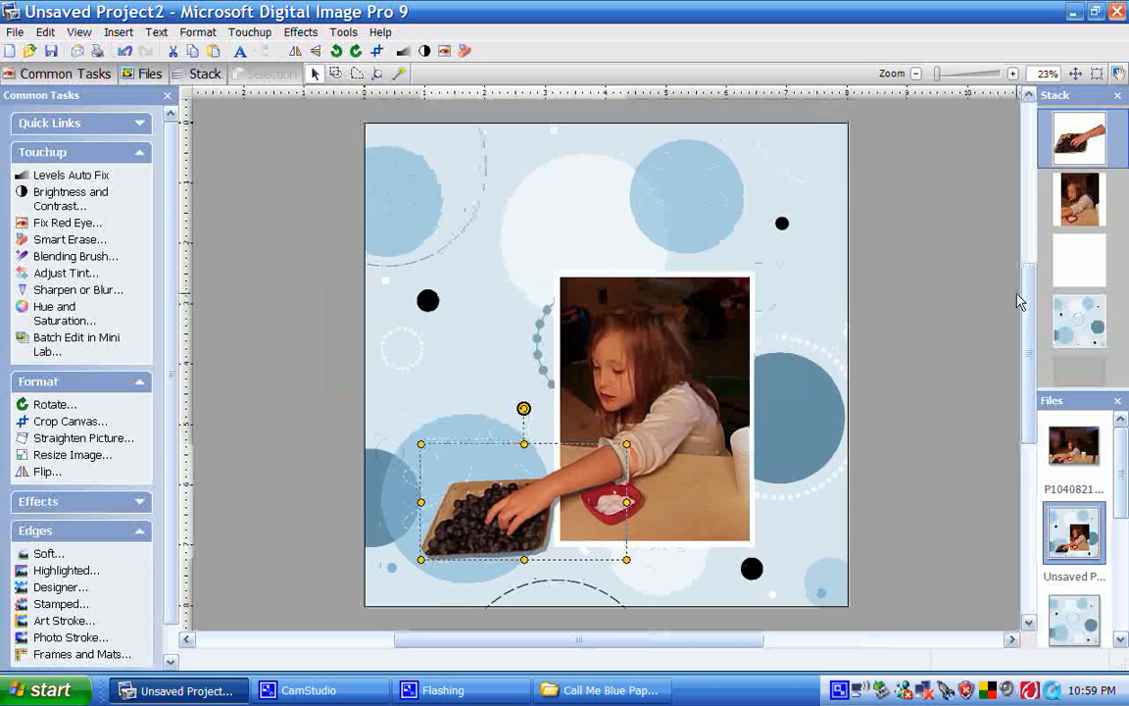
Erase the cutout's shadow over the girl's sleeve cuff with the Transparency Brush, using the largest soft-edge brush at 100 transparency
click(1014, 74)
click(1013, 74)
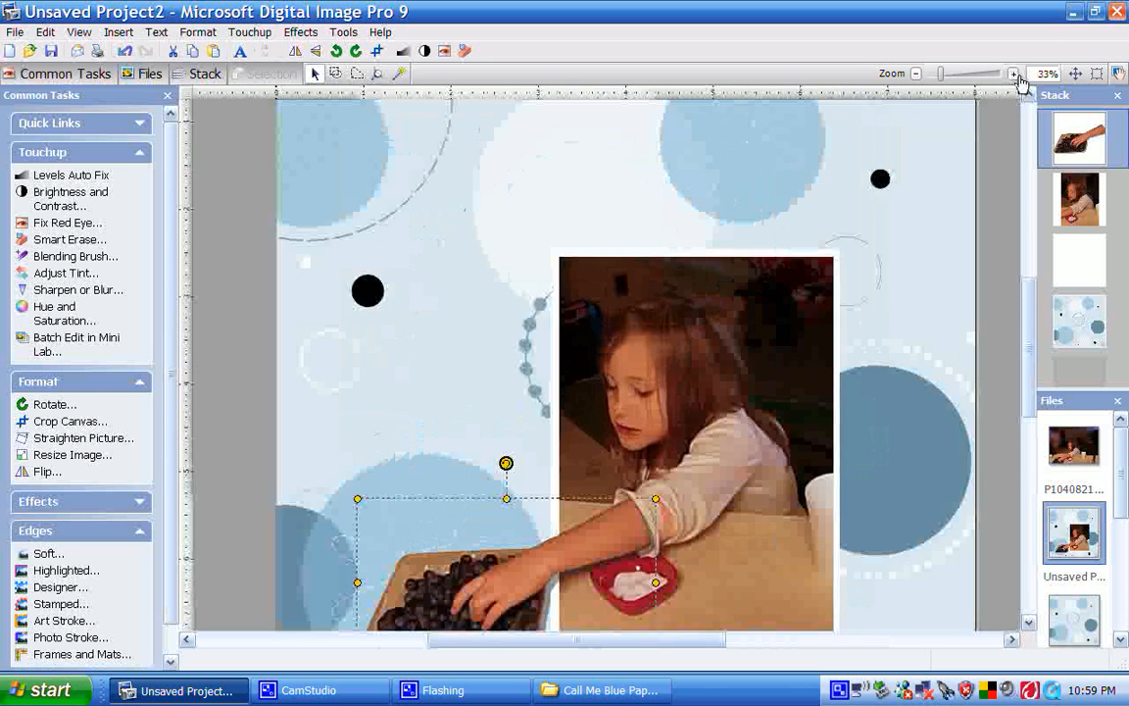
click(1014, 74)
click(1014, 73)
drag(1027, 321, 1028, 392)
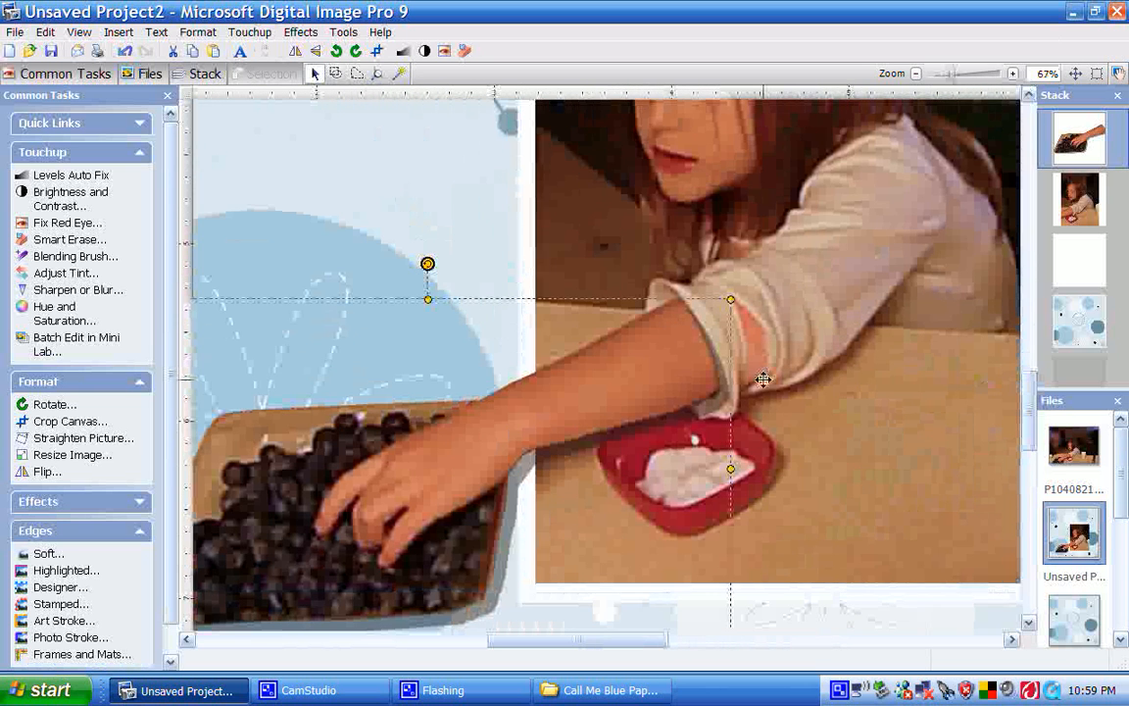
click(289, 34)
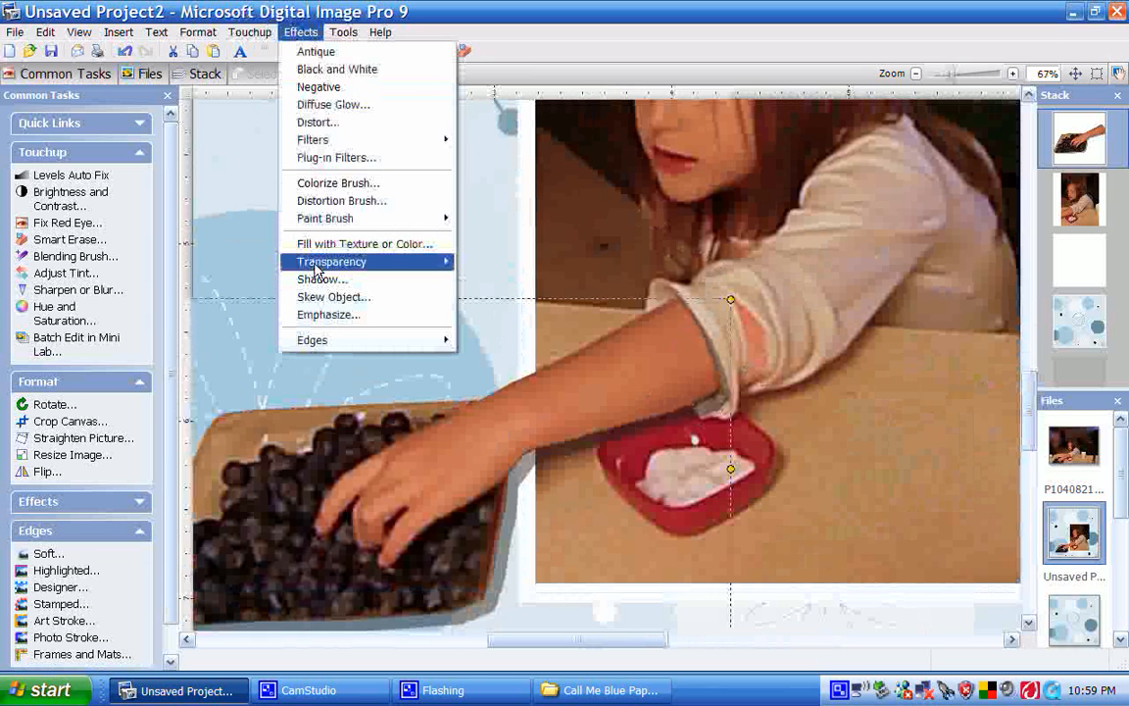
mouse_move(317, 271)
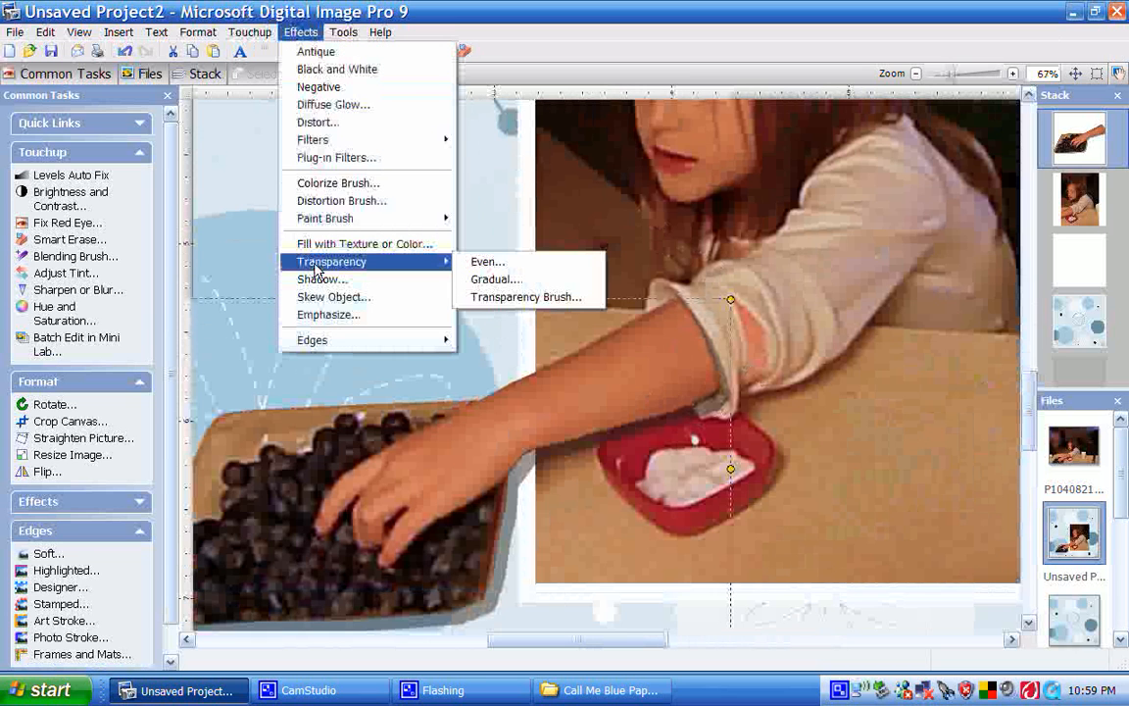
click(490, 297)
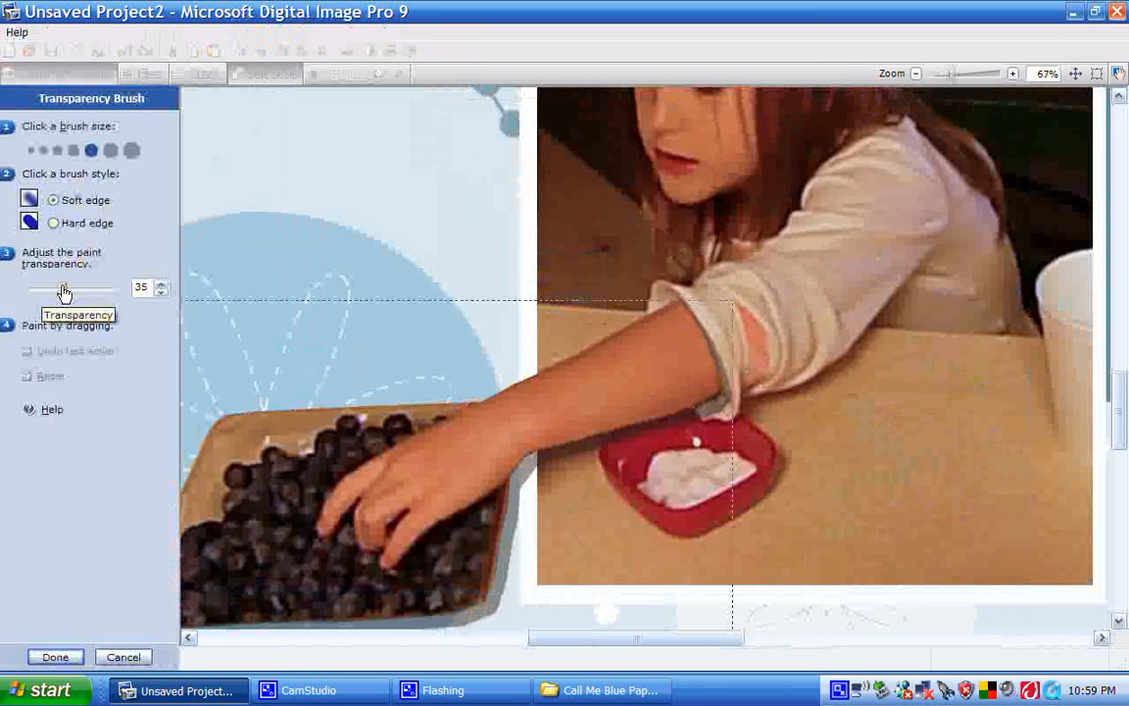
drag(66, 289, 125, 286)
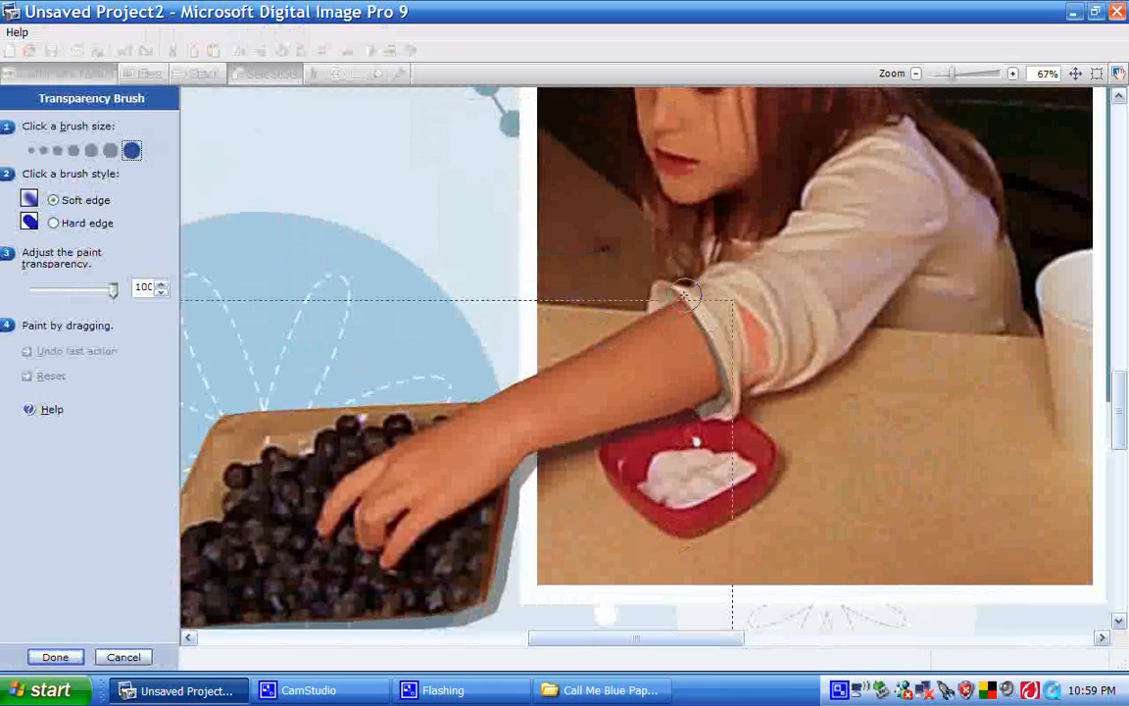
mouse_move(725, 400)
mouse_down()
mouse_move(713, 334)
mouse_move(720, 399)
mouse_move(721, 360)
mouse_move(695, 302)
mouse_move(625, 311)
mouse_move(665, 297)
mouse_move(595, 352)
mouse_move(662, 318)
mouse_move(625, 326)
mouse_move(657, 312)
mouse_move(713, 343)
mouse_move(697, 297)
mouse_move(731, 400)
mouse_move(686, 312)
mouse_move(695, 346)
mouse_move(735, 406)
mouse_move(691, 290)
mouse_move(720, 353)
mouse_move(707, 278)
mouse_move(738, 400)
mouse_move(704, 314)
mouse_move(700, 331)
mouse_move(730, 423)
mouse_move(695, 320)
mouse_move(703, 349)
mouse_move(696, 332)
mouse_move(715, 307)
mouse_move(725, 413)
mouse_move(705, 326)
mouse_move(722, 393)
mouse_move(752, 367)
mouse_up()
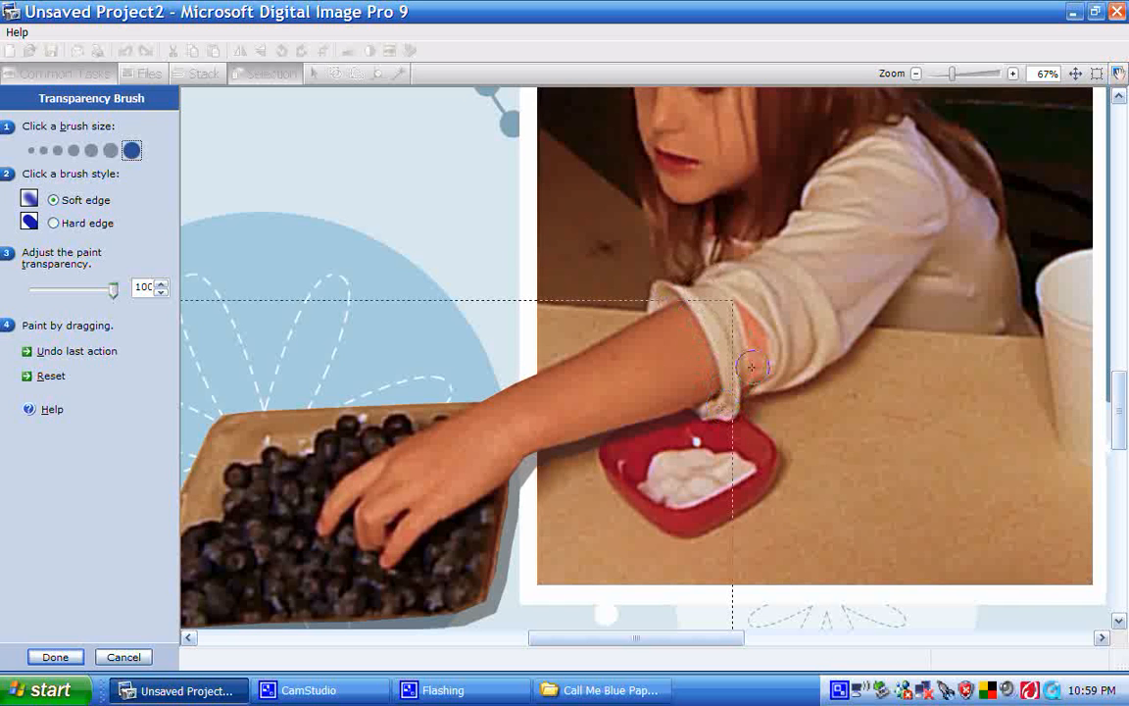
click(54, 657)
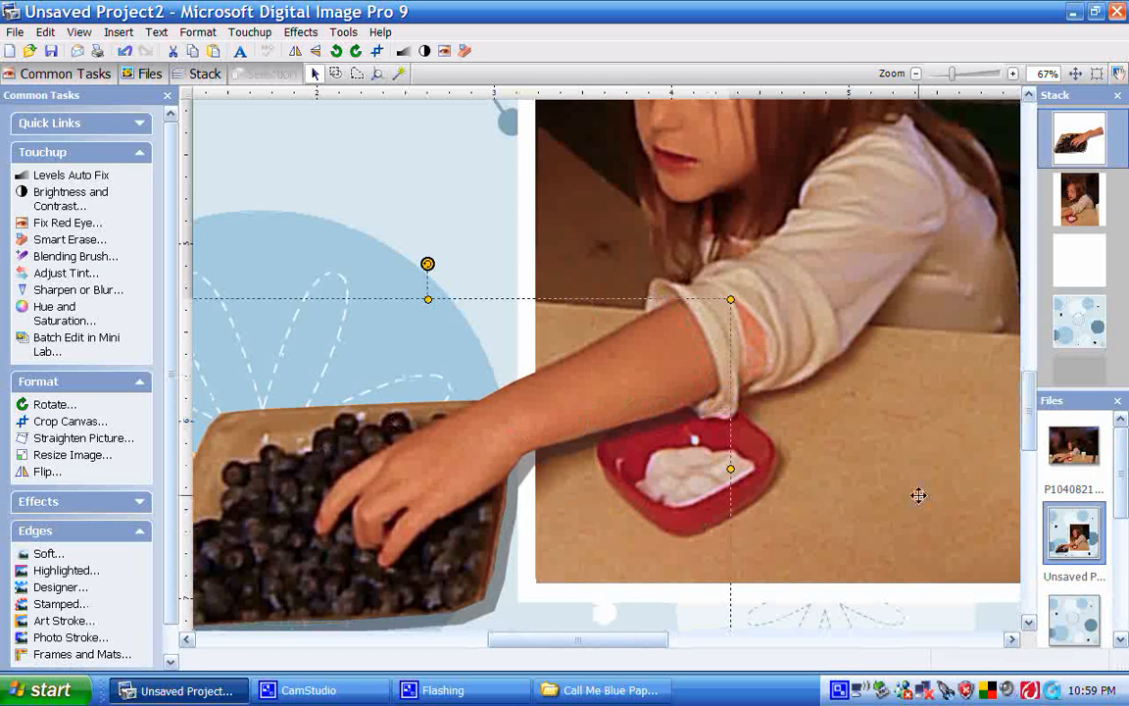
Give the white frame a Drop Left shadow and customize its transparency to 28
mouse_move(1031, 402)
mouse_down()
mouse_move(1031, 421)
mouse_move(1032, 390)
mouse_up()
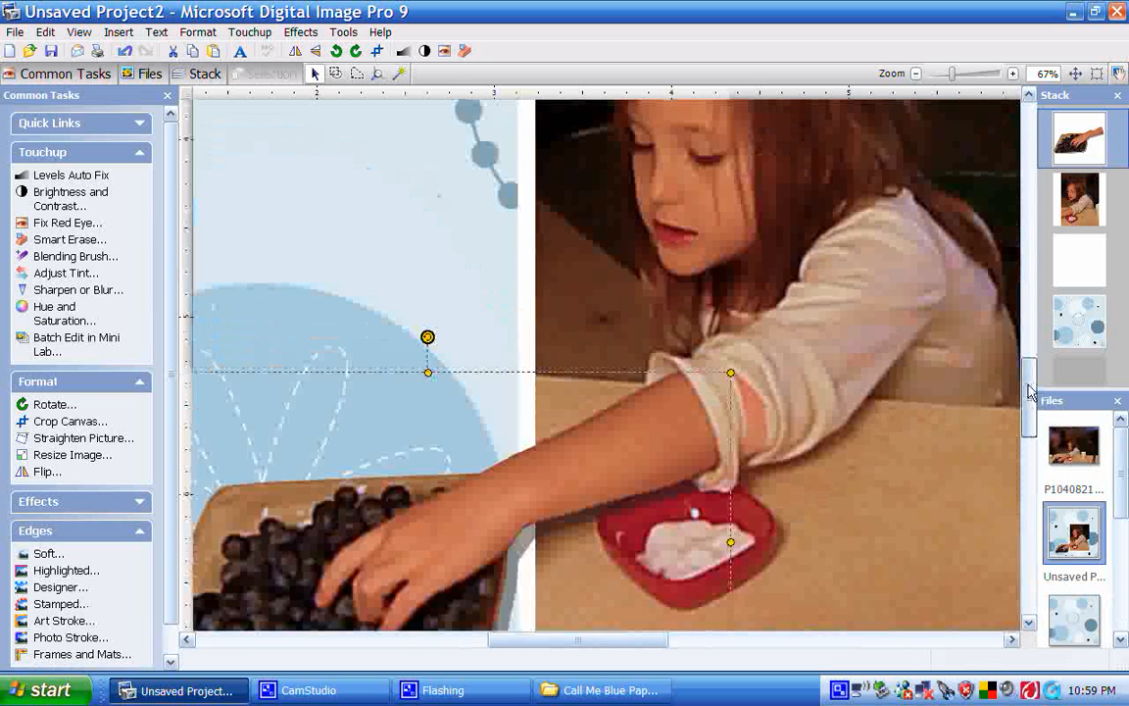
click(916, 74)
click(917, 75)
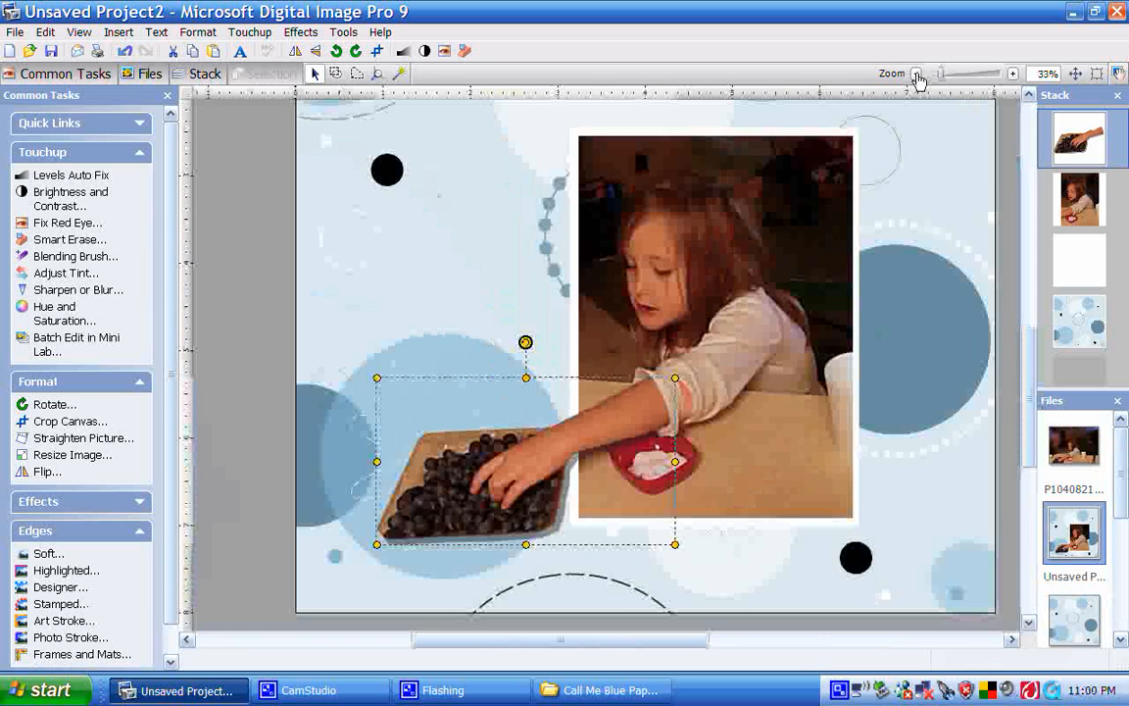
click(916, 74)
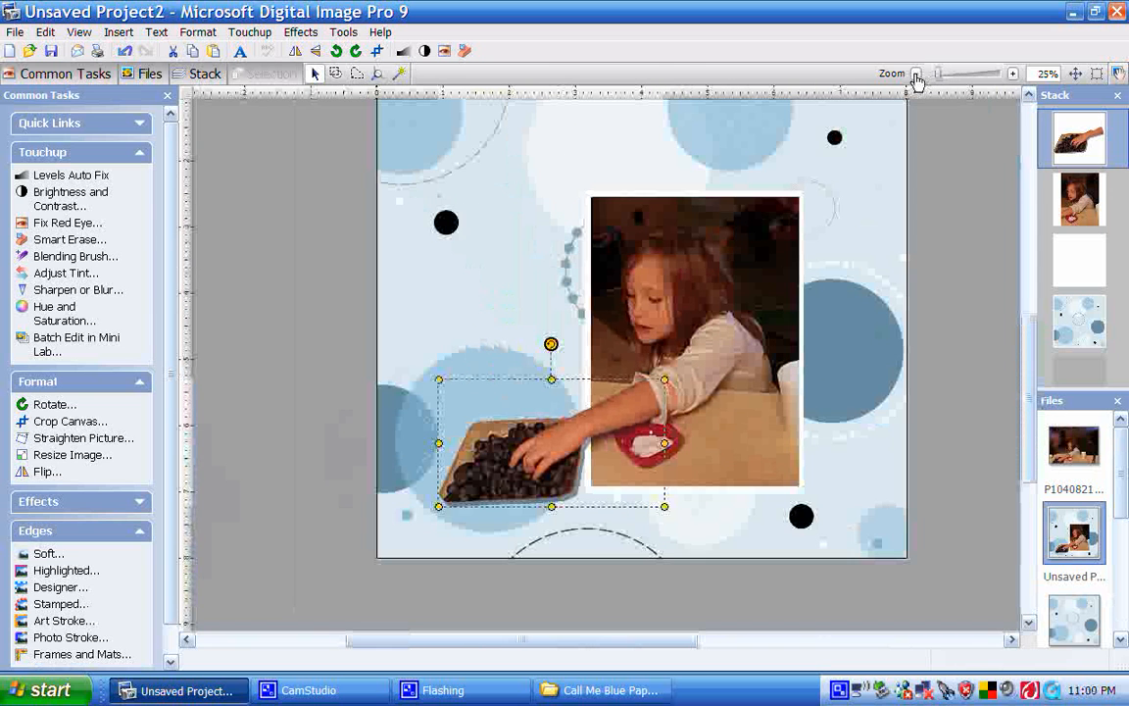
click(803, 231)
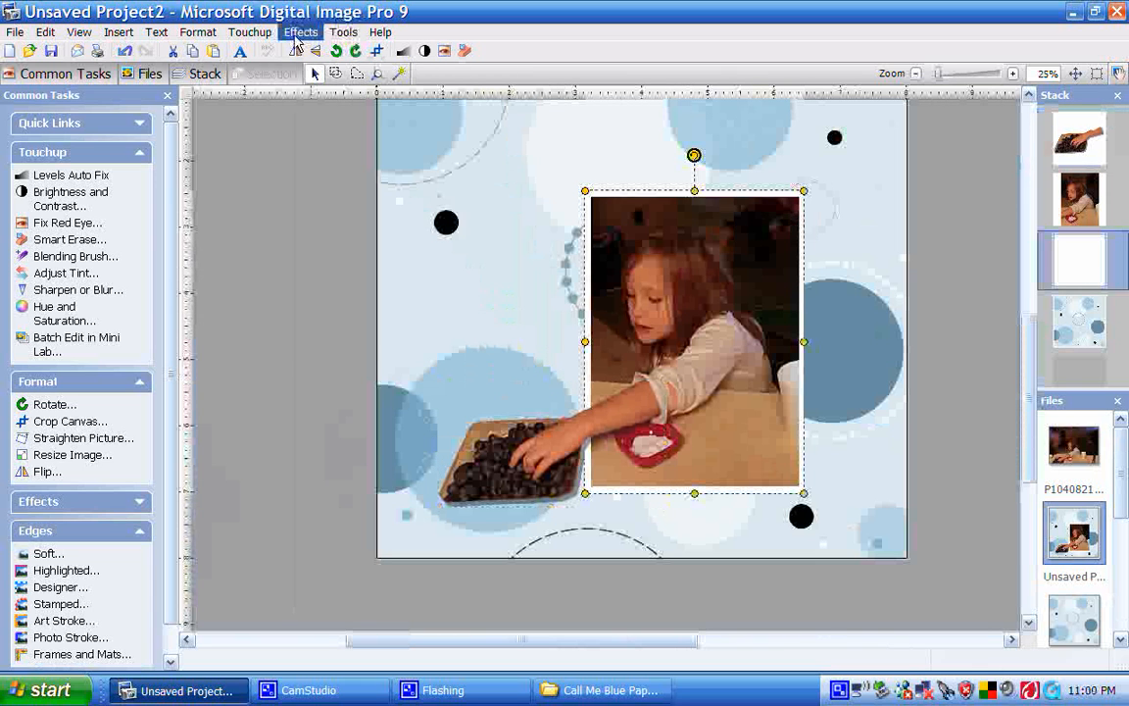
click(297, 35)
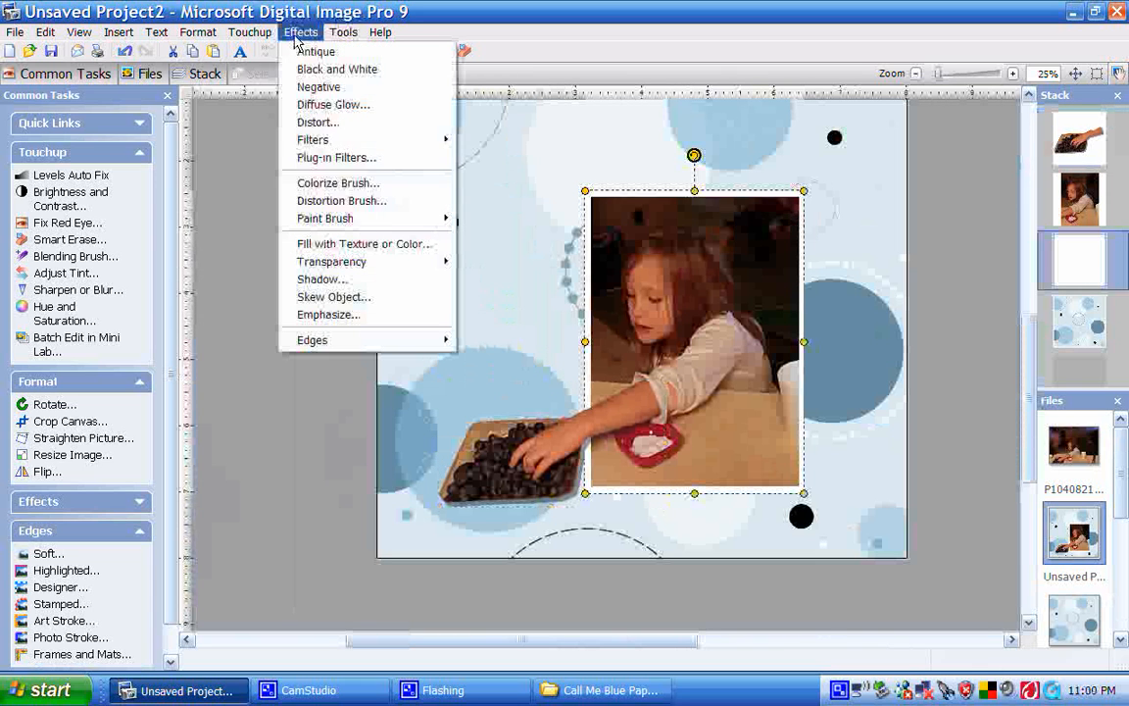
click(333, 283)
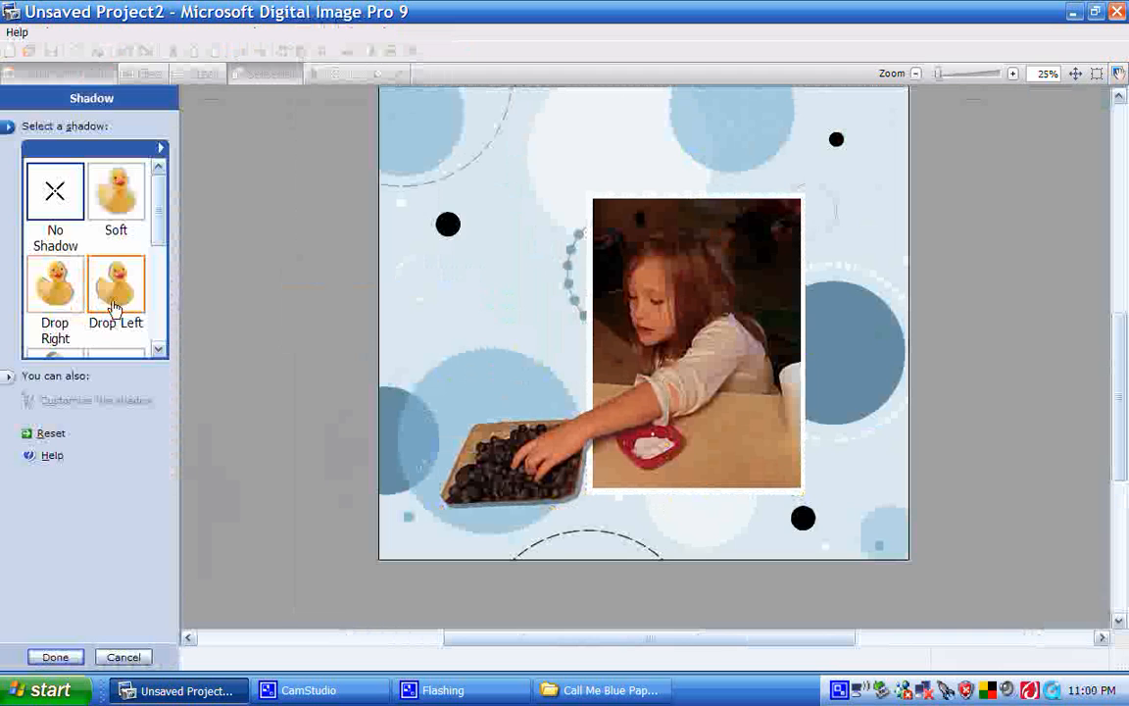
click(118, 294)
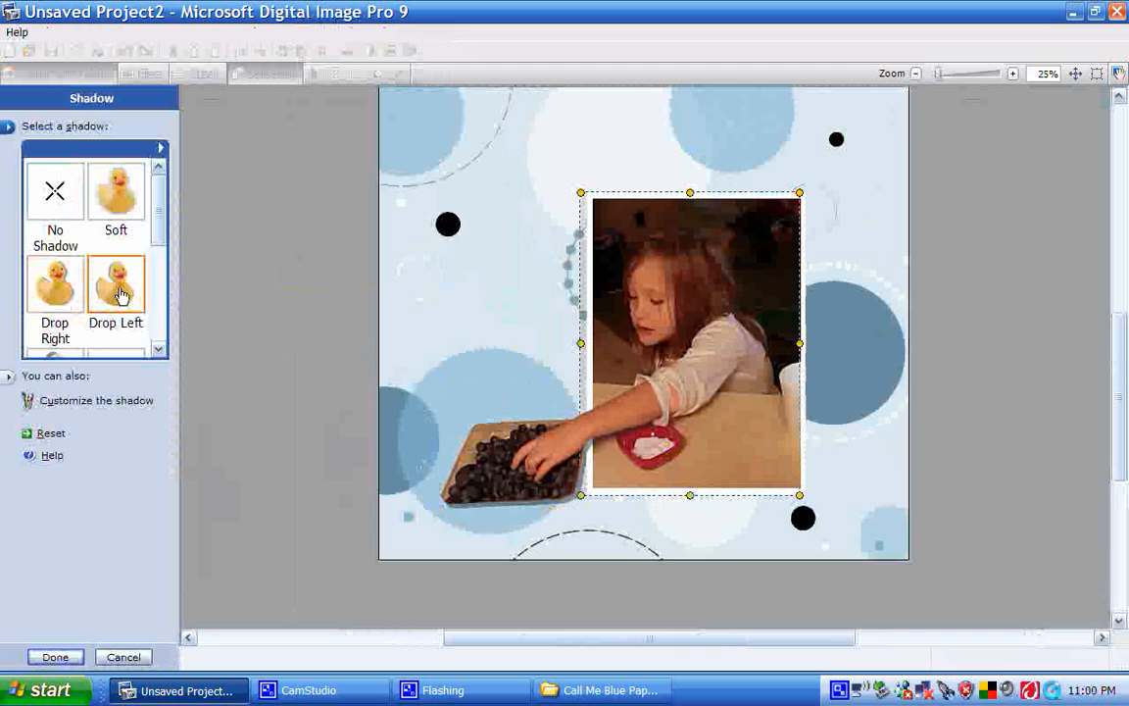
click(77, 399)
drag(104, 263, 56, 263)
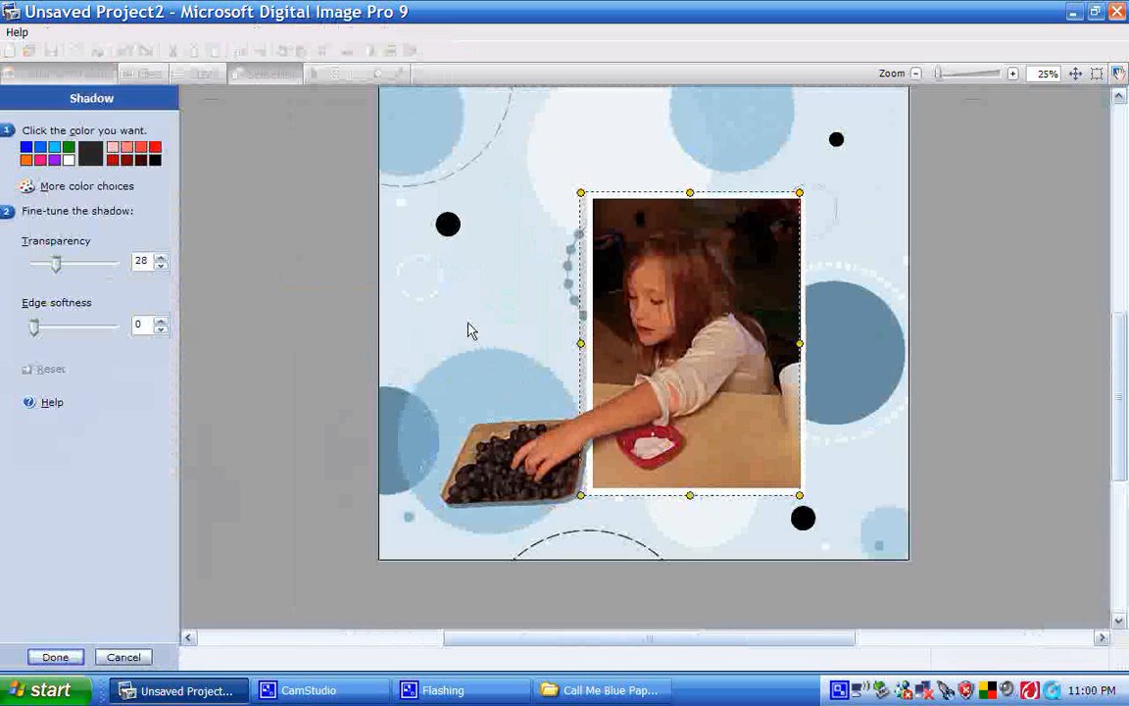
Narrow the frame's shadow to a thin strip along its left side, extend it slightly at the bottom, and apply it
drag(578, 344, 582, 344)
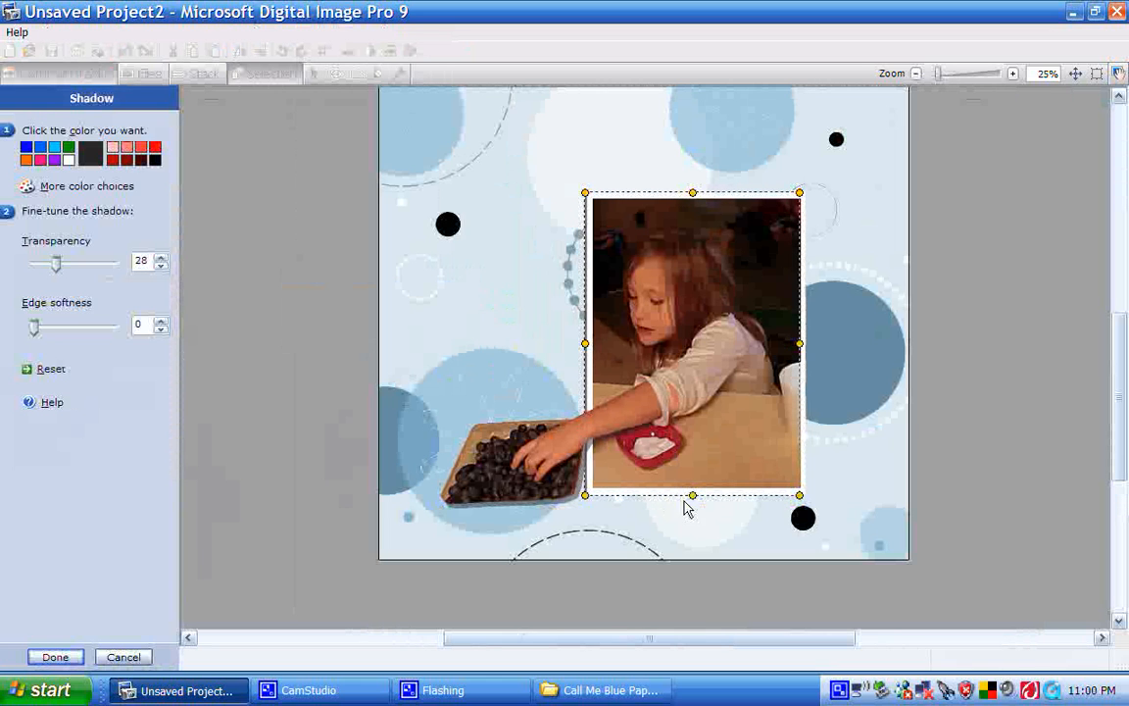
drag(692, 496, 693, 496)
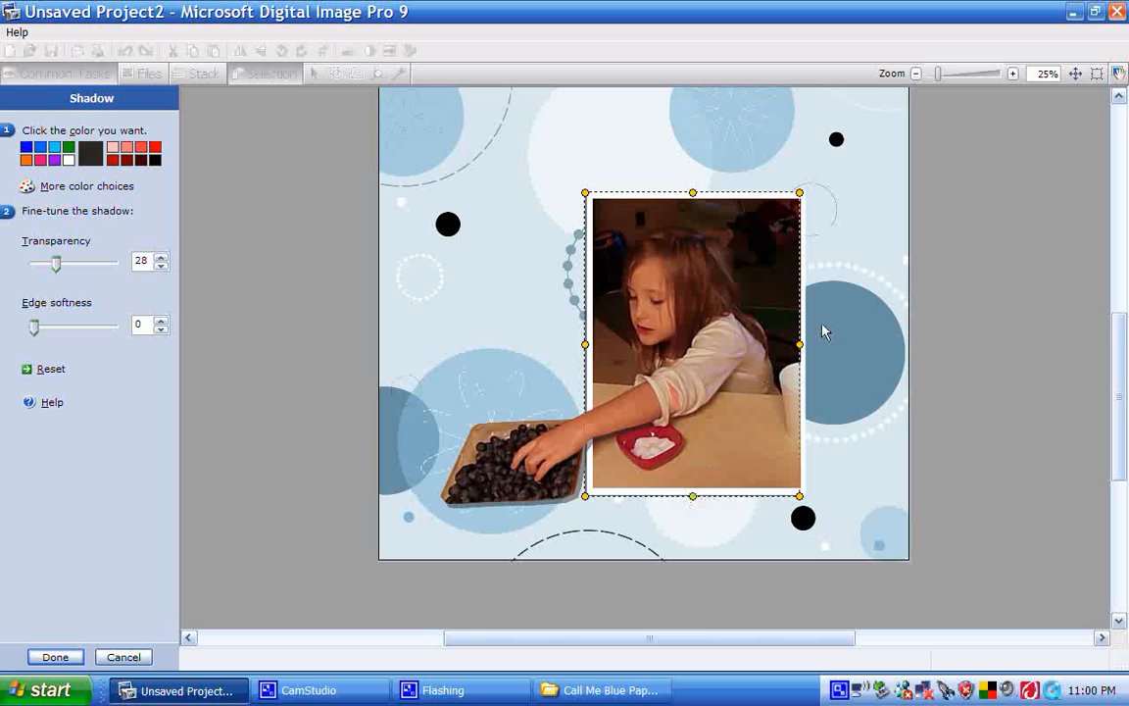
click(79, 656)
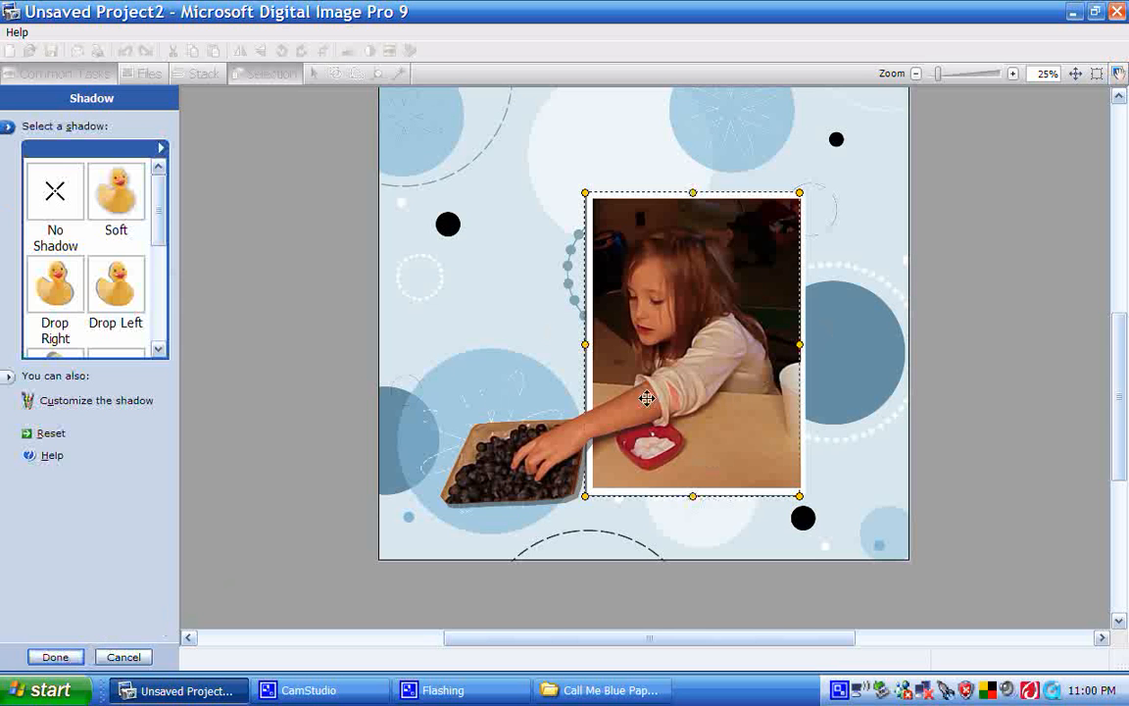
click(56, 656)
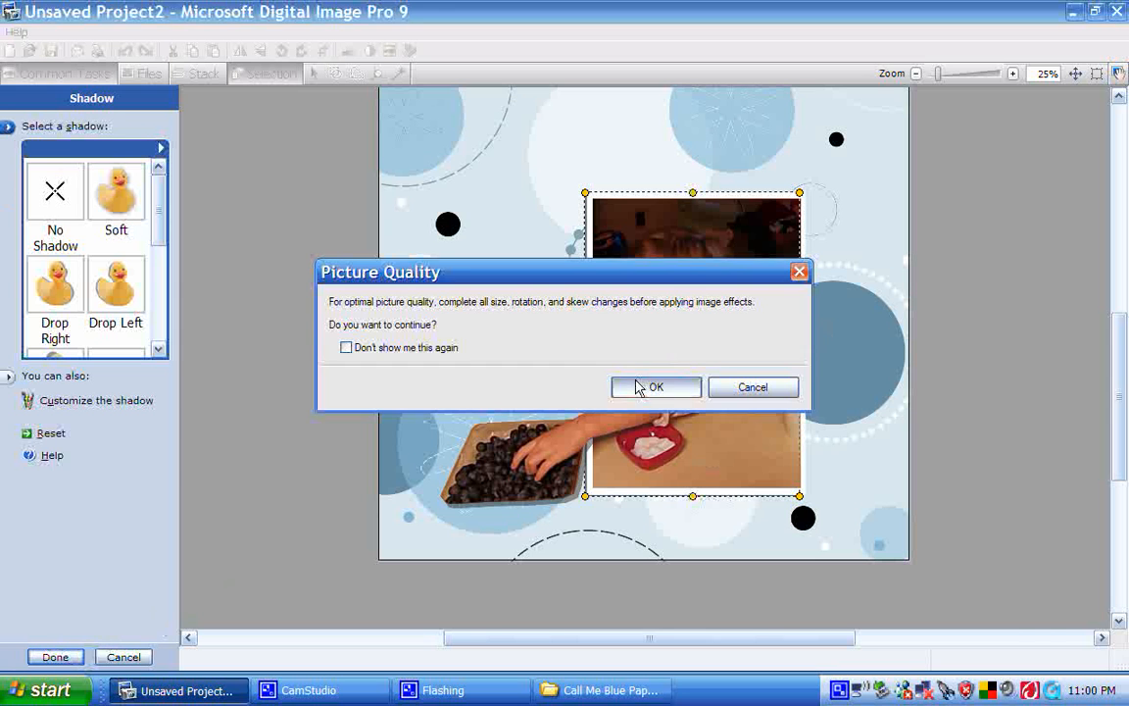
click(650, 383)
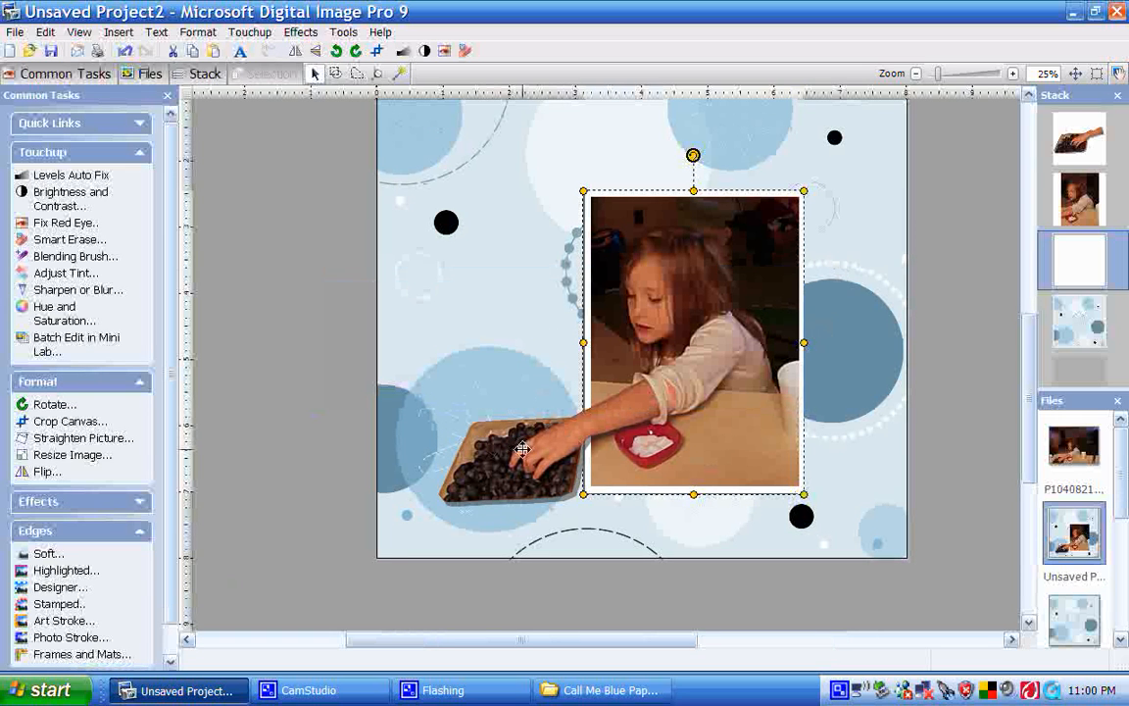
Flatten the arm-and-tray cutout, the girl's photo and the white frame into a single object
click(522, 449)
shift+click(679, 333)
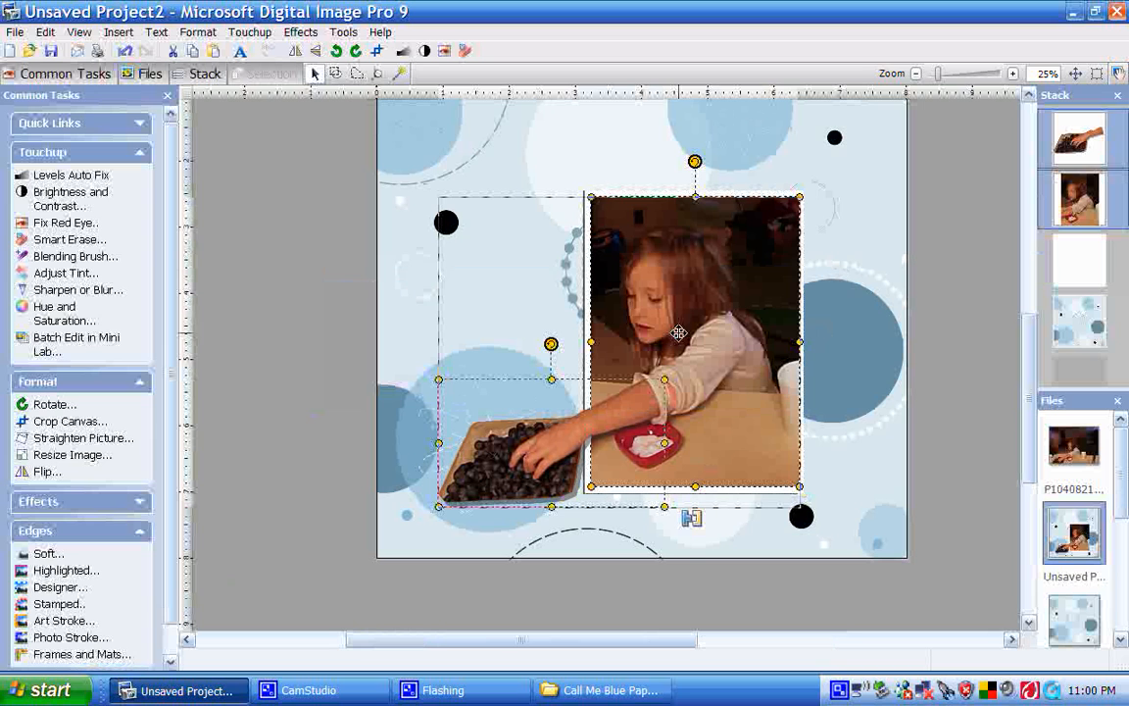
shift+click(586, 263)
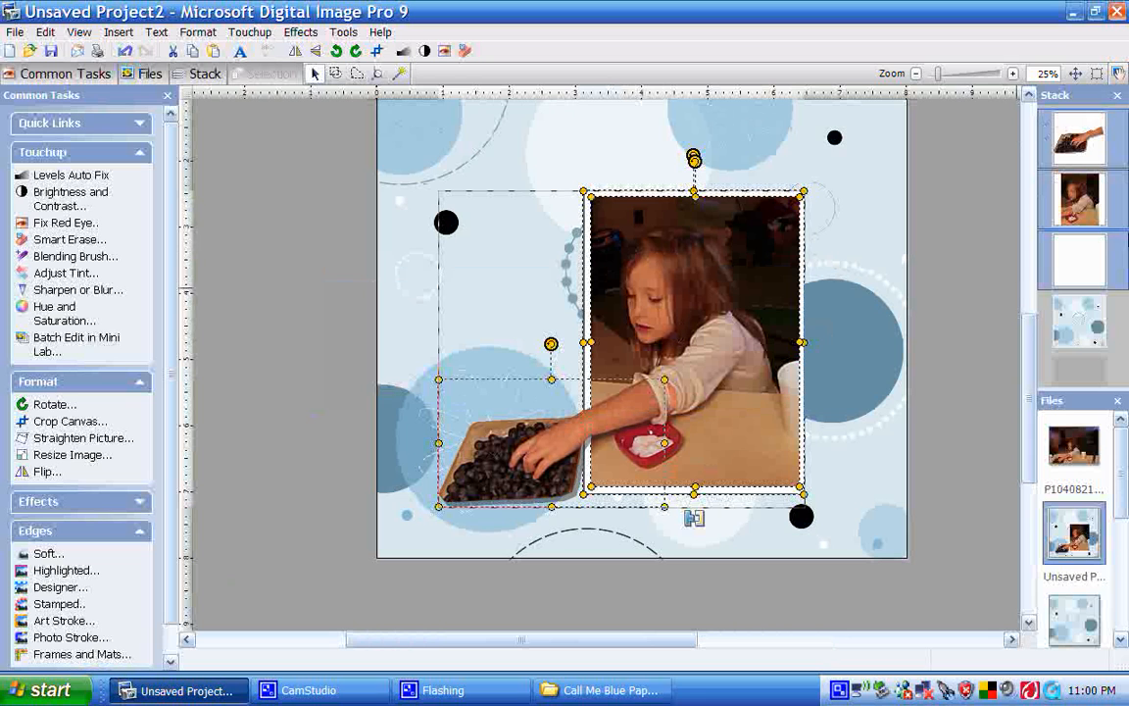
right_click(645, 276)
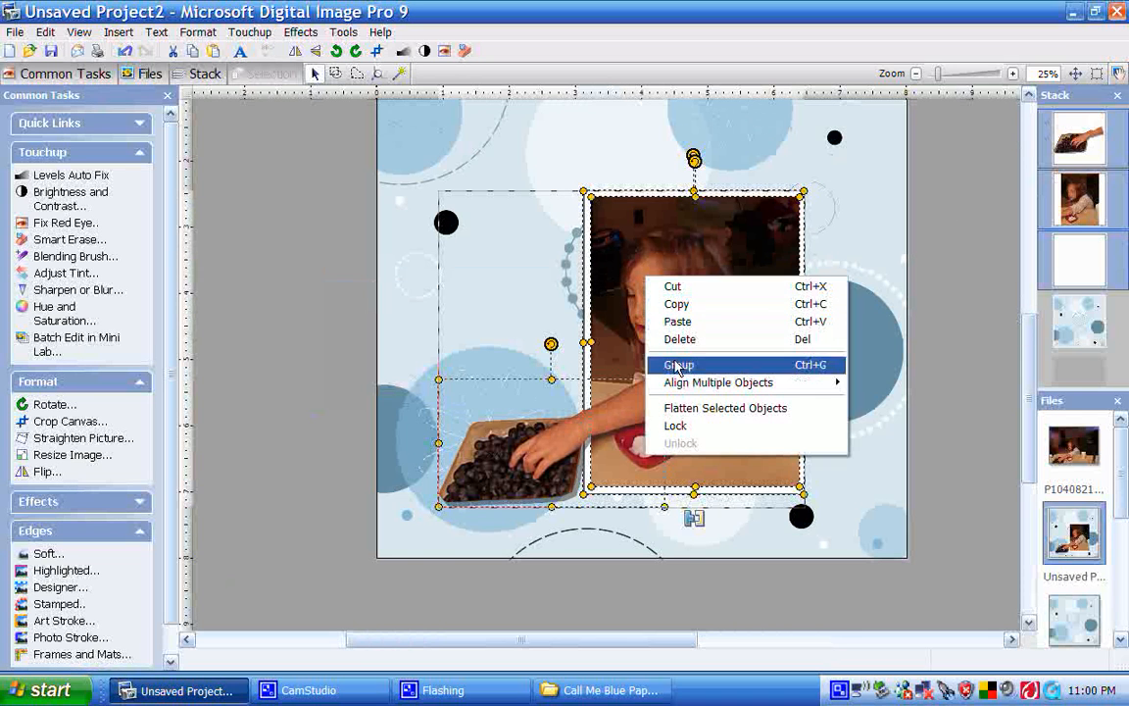
click(686, 408)
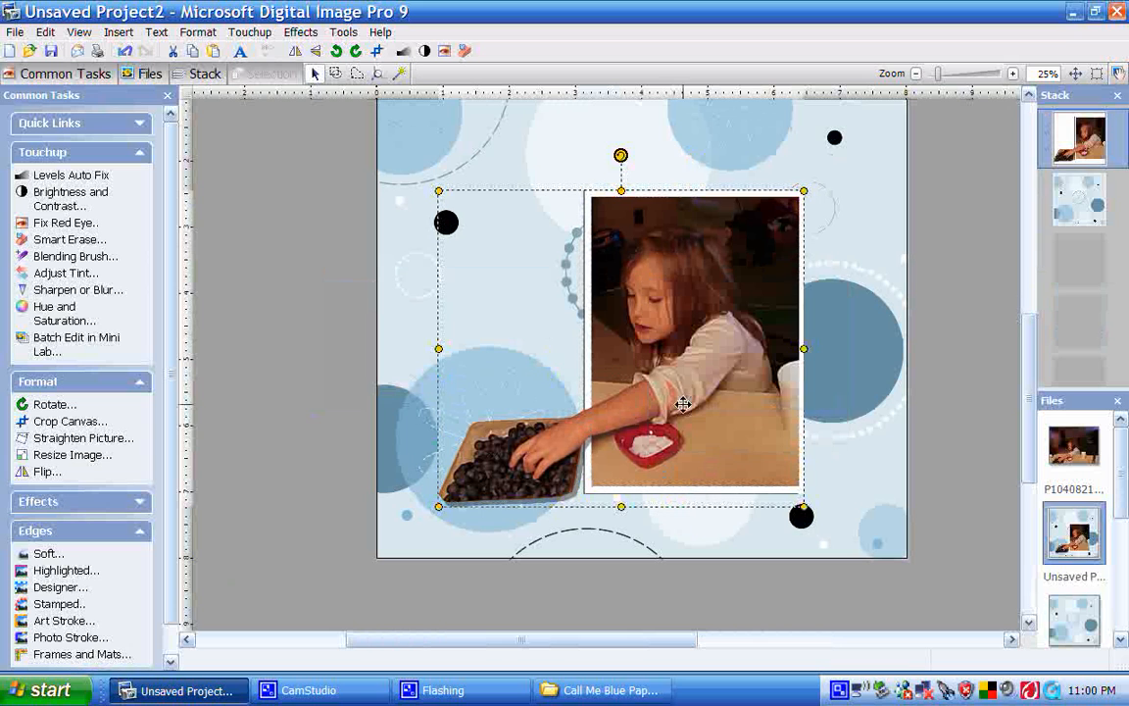
Enlarge the flattened picture from its upper-right corner and move it up on the page
drag(801, 192, 851, 149)
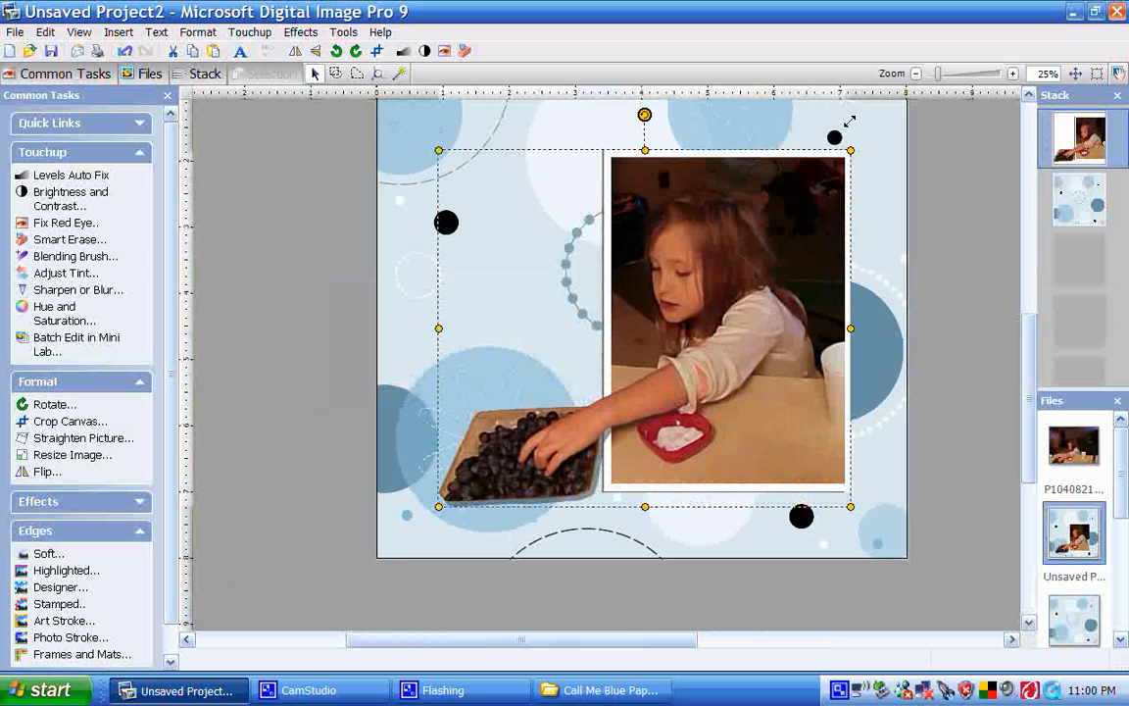
drag(752, 257, 755, 208)
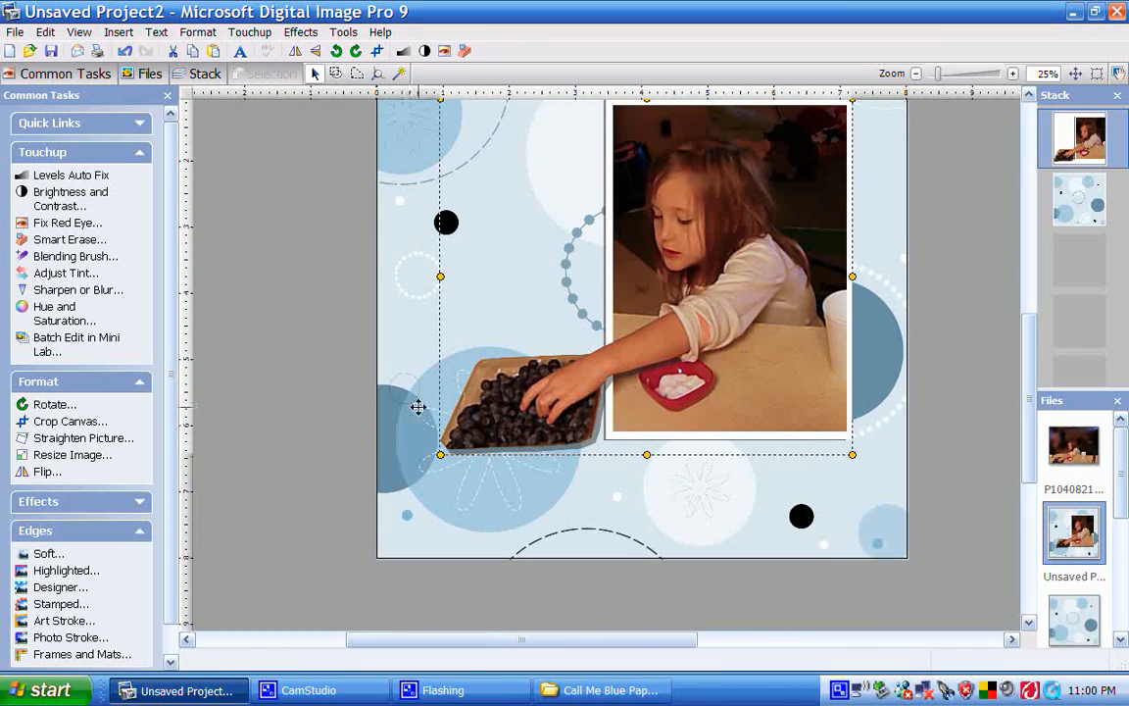
click(299, 690)
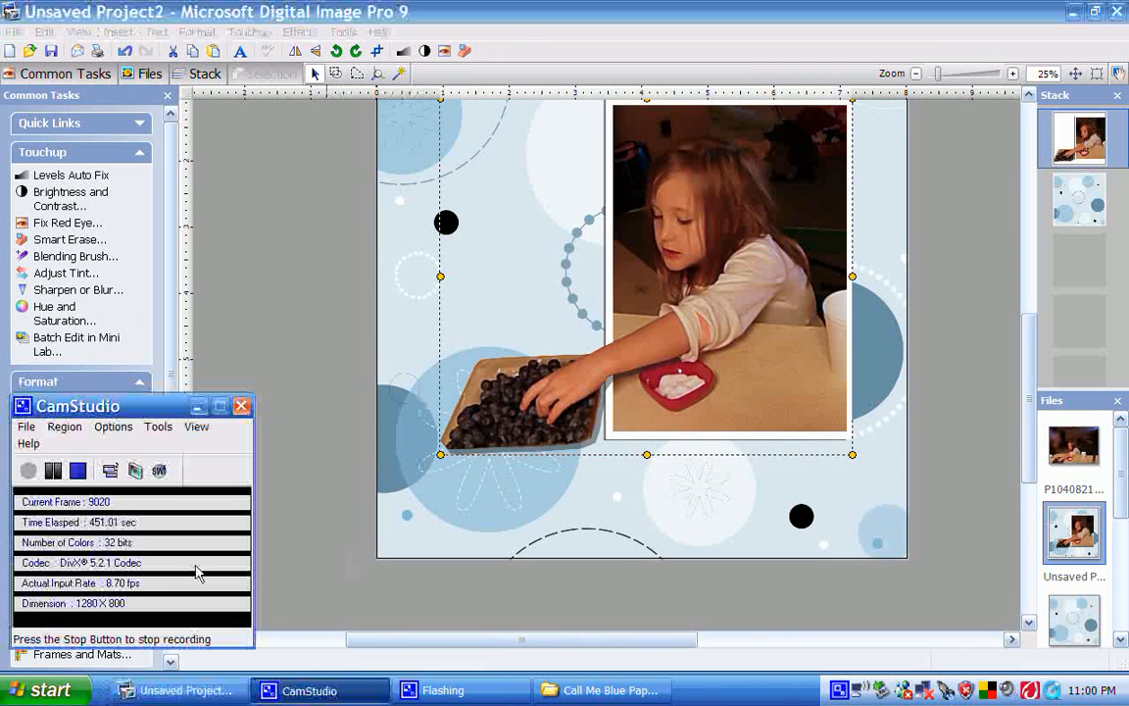
click(438, 686)
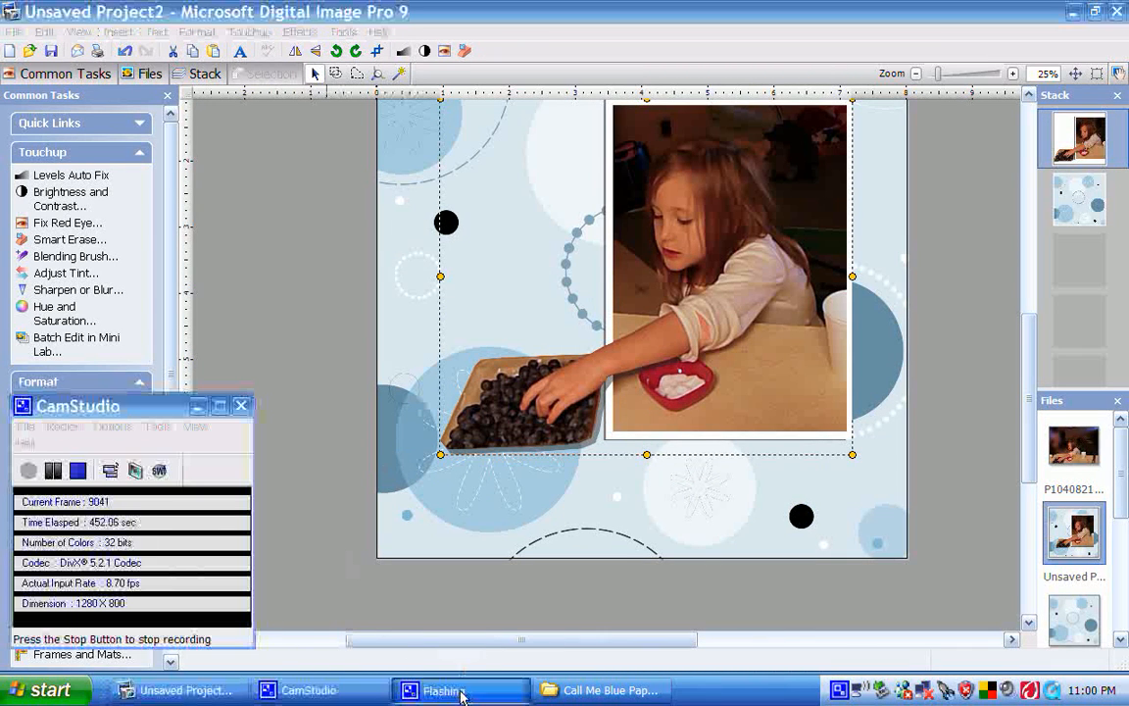
click(20, 427)
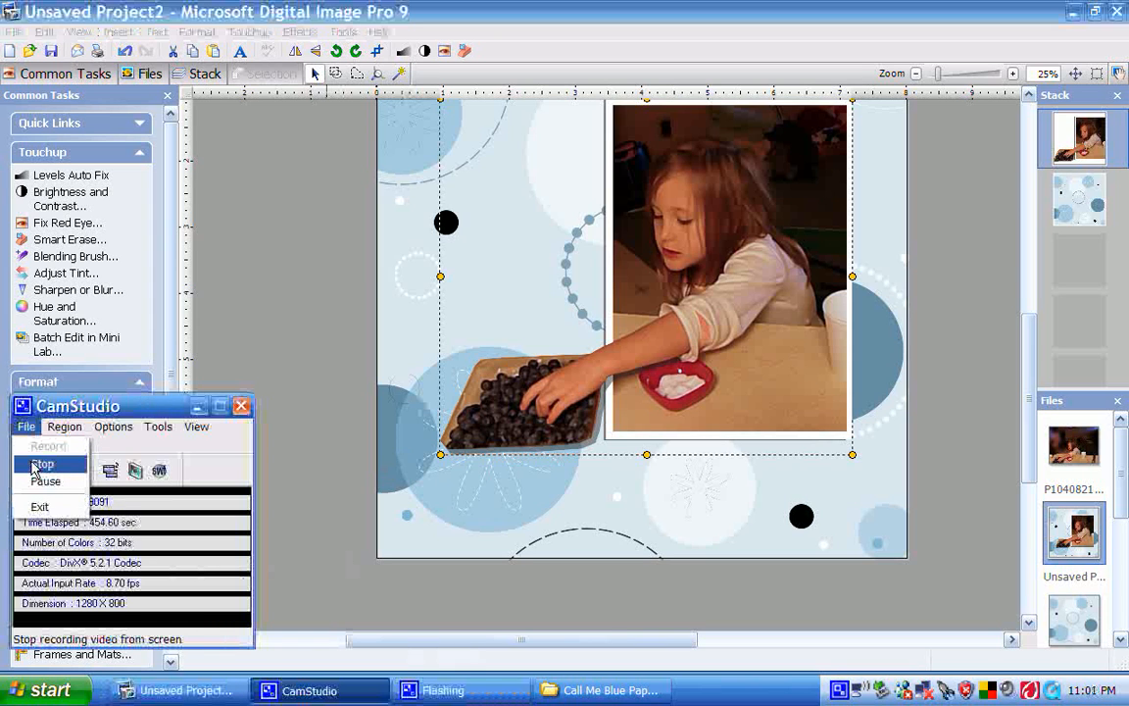